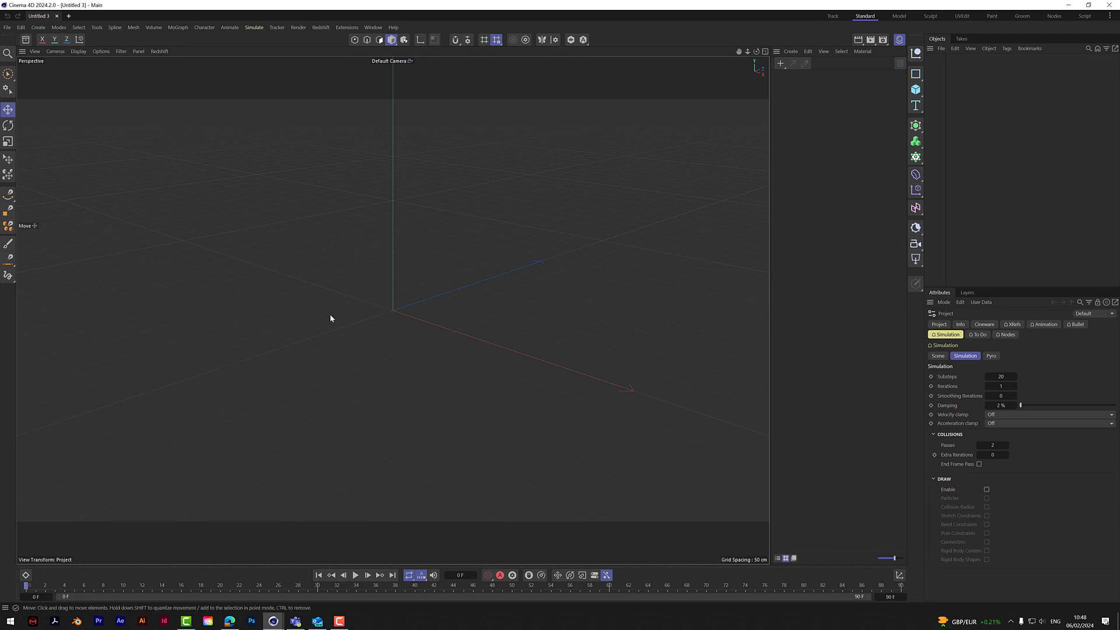
# - Create a cube flattened into a thin sheet sized 100 cm in X, 0.5 cm in Y and 100 cm in Z
pyautogui.click(915, 89)
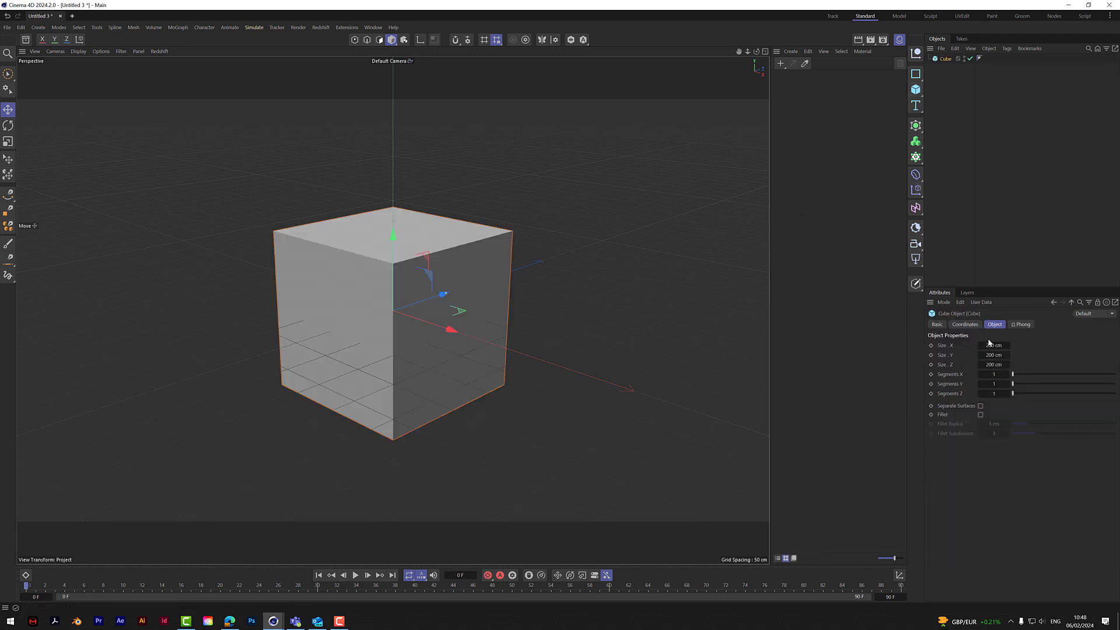
pyautogui.click(998, 345)
pyautogui.write('100')
pyautogui.click(995, 355)
pyautogui.write('5')
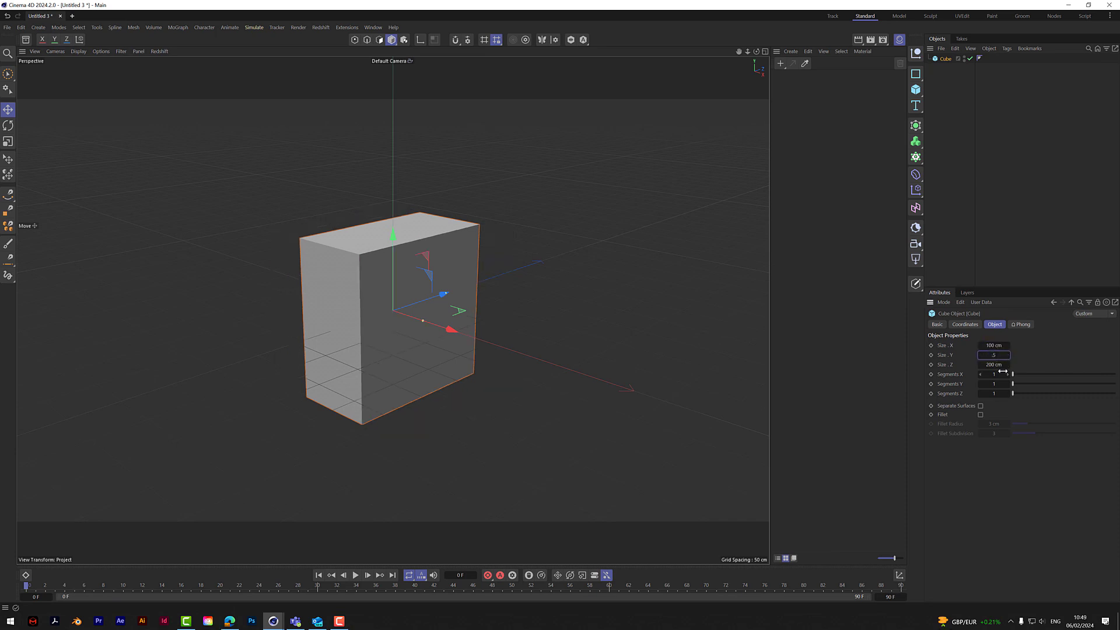
pyautogui.press('Tab')
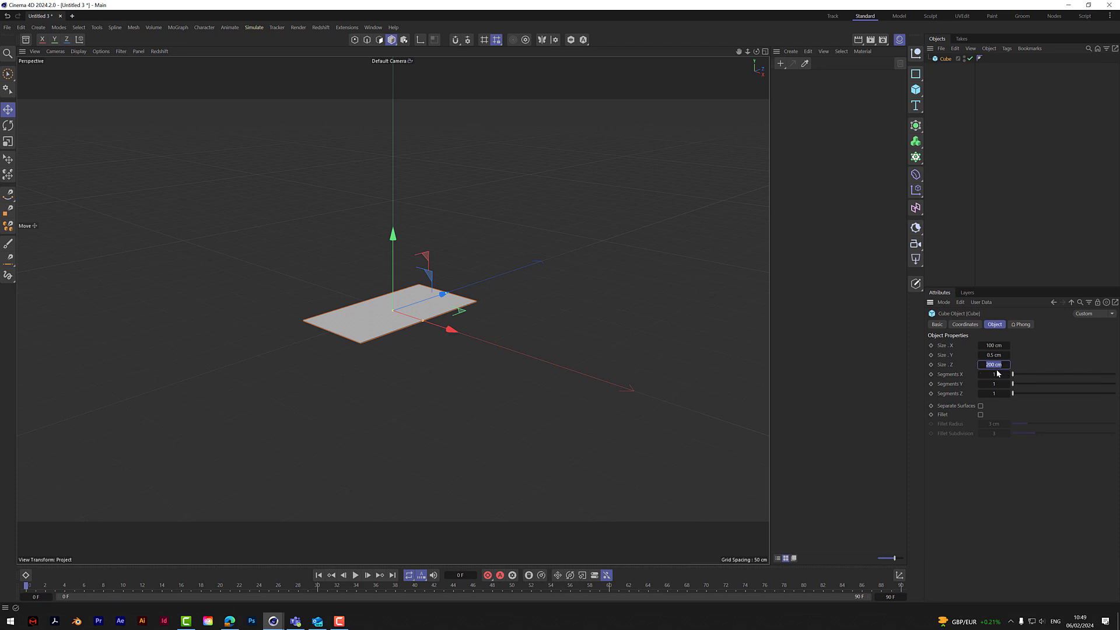
pyautogui.press('BackSpace')
pyautogui.write('100')
pyautogui.press('Return')
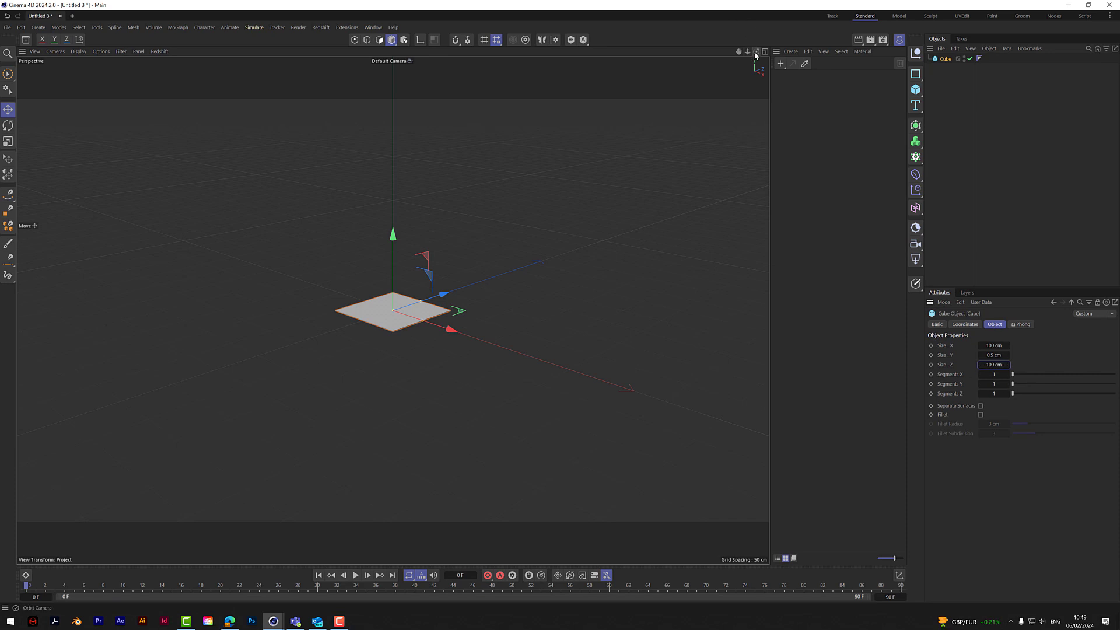
# - Set the cube's X and Z segments to 80 each
pyautogui.click(995, 375)
pyautogui.click(994, 394)
pyautogui.press('Return')
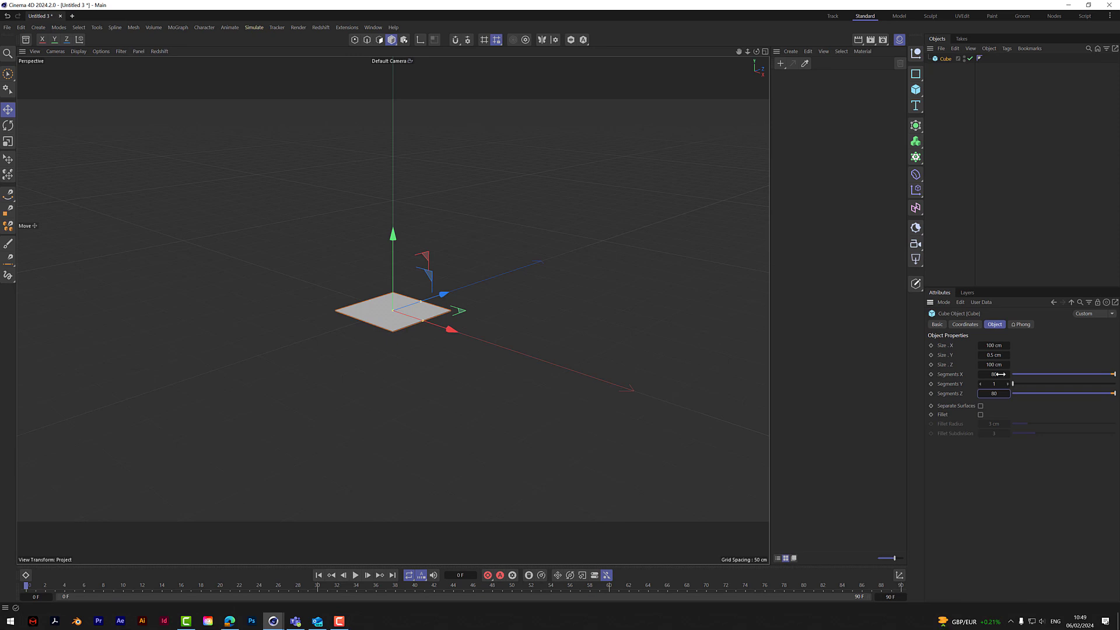
# - Switch the viewport display to Gouraud Shading (Lines) to show the cube's subdivision mesh
pyautogui.scroll(4, 374, 333)
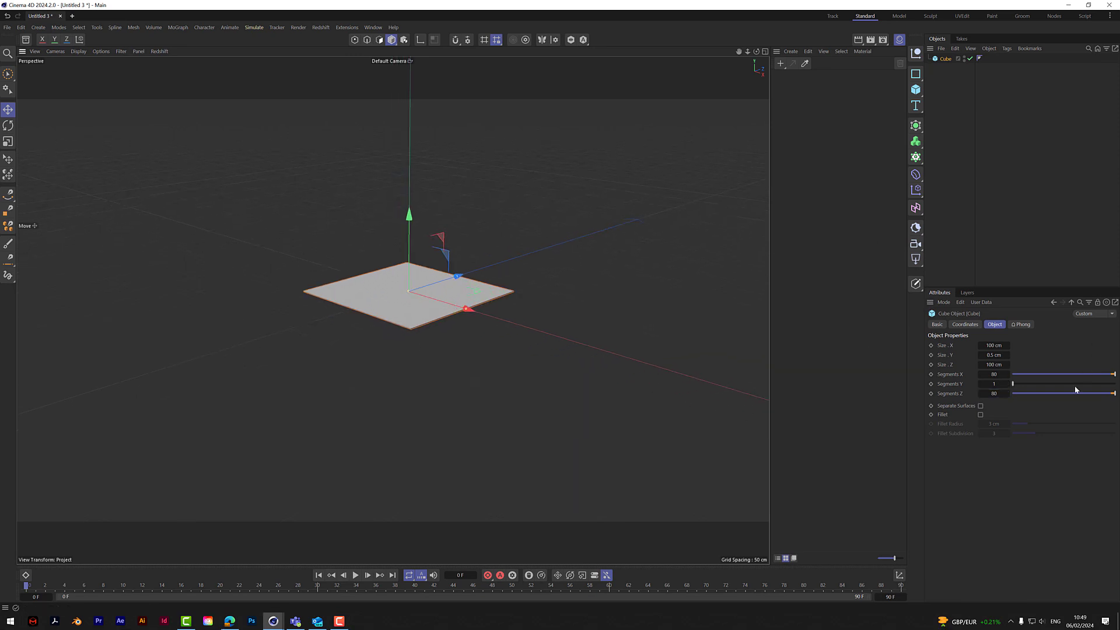
pyautogui.click(79, 51)
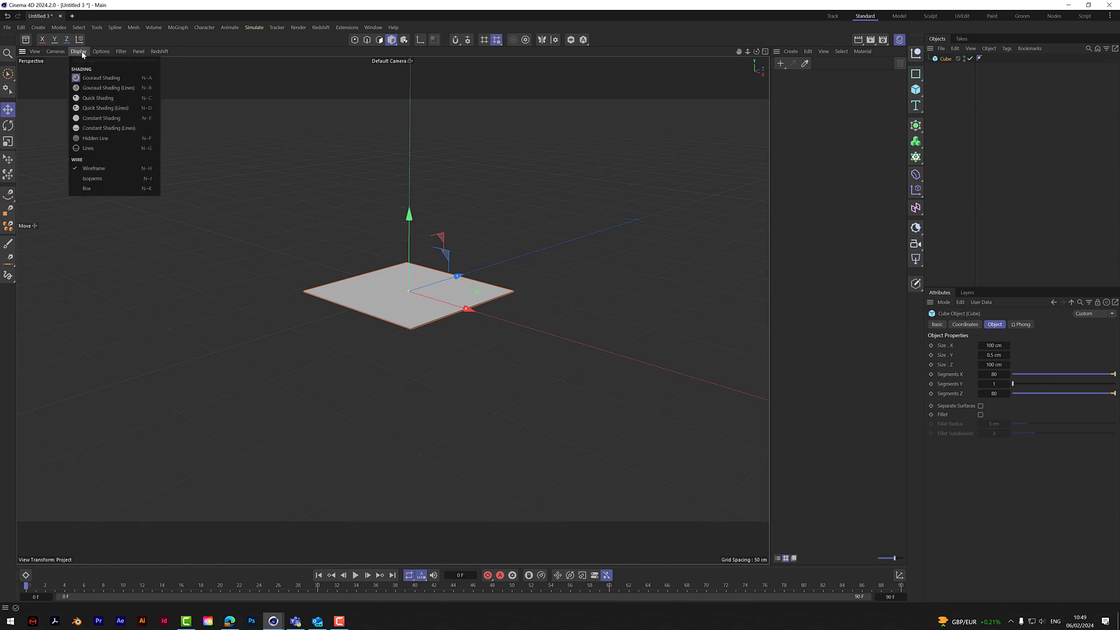
pyautogui.click(105, 88)
pyautogui.moveTo(757, 54); pyautogui.dragTo(720, 81)
pyautogui.scroll(4, 367, 363)
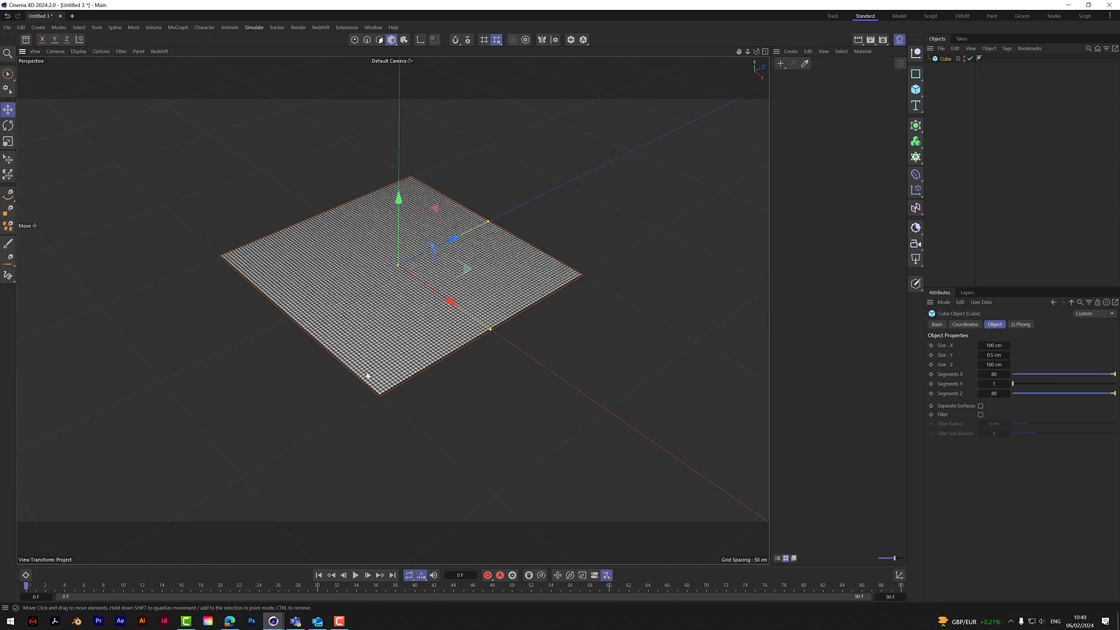
pyautogui.keyDown('alt'); pyautogui.moveTo(366, 363); pyautogui.dragTo(390, 303); pyautogui.keyUp('alt')
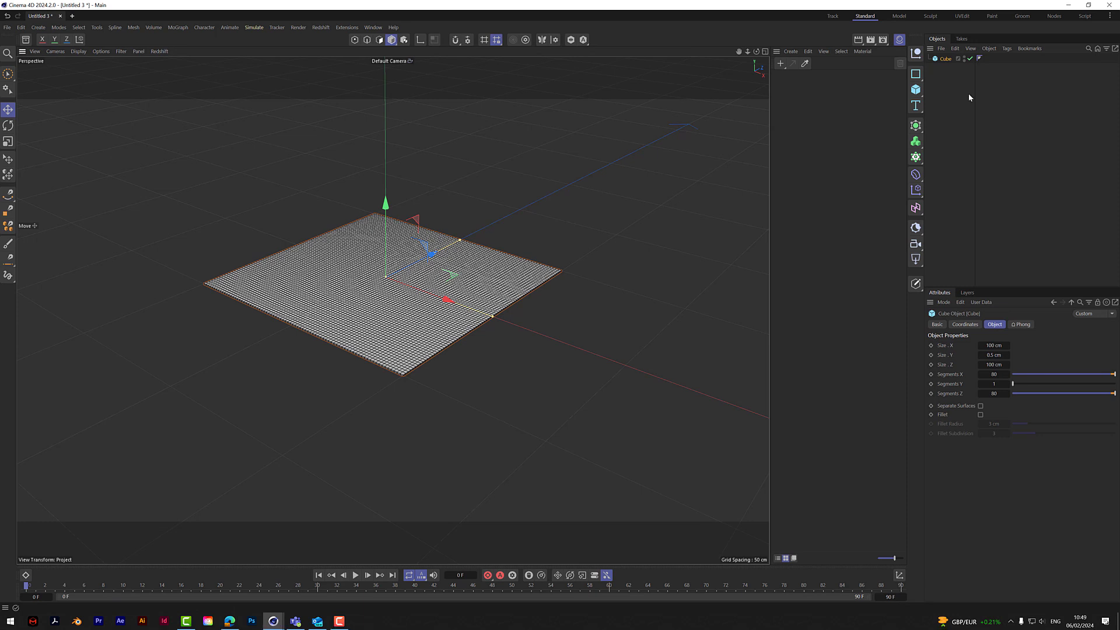
# - Add a Balloon simulation tag to the cube with Bendiness 555, Stretchiness 55 and Thickness 0.2 cm
pyautogui.rightClick(950, 60)
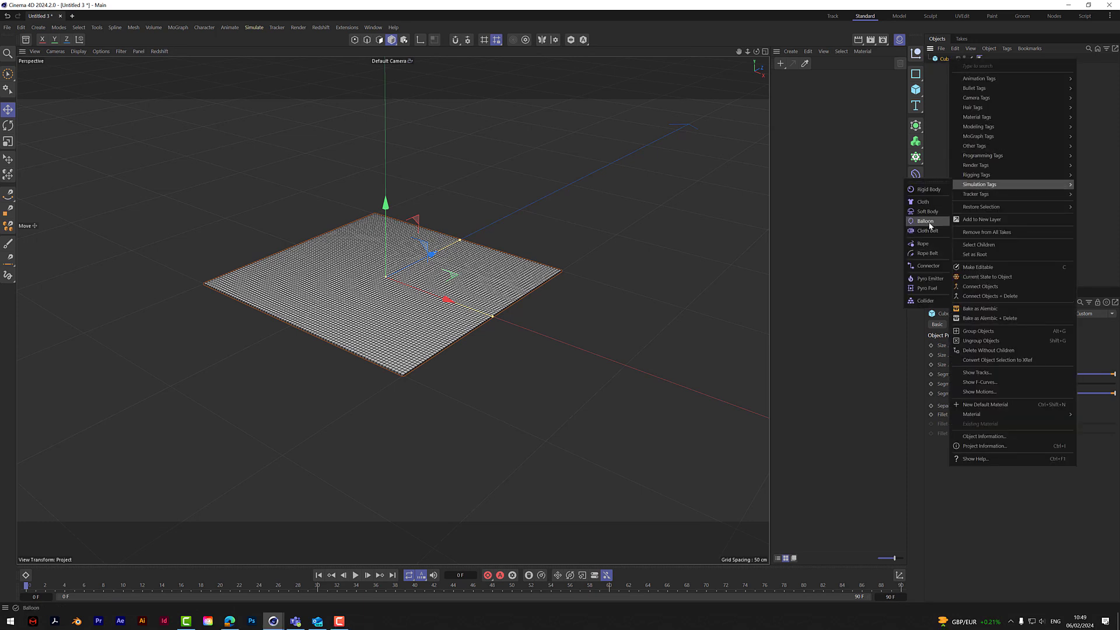
pyautogui.click(923, 226)
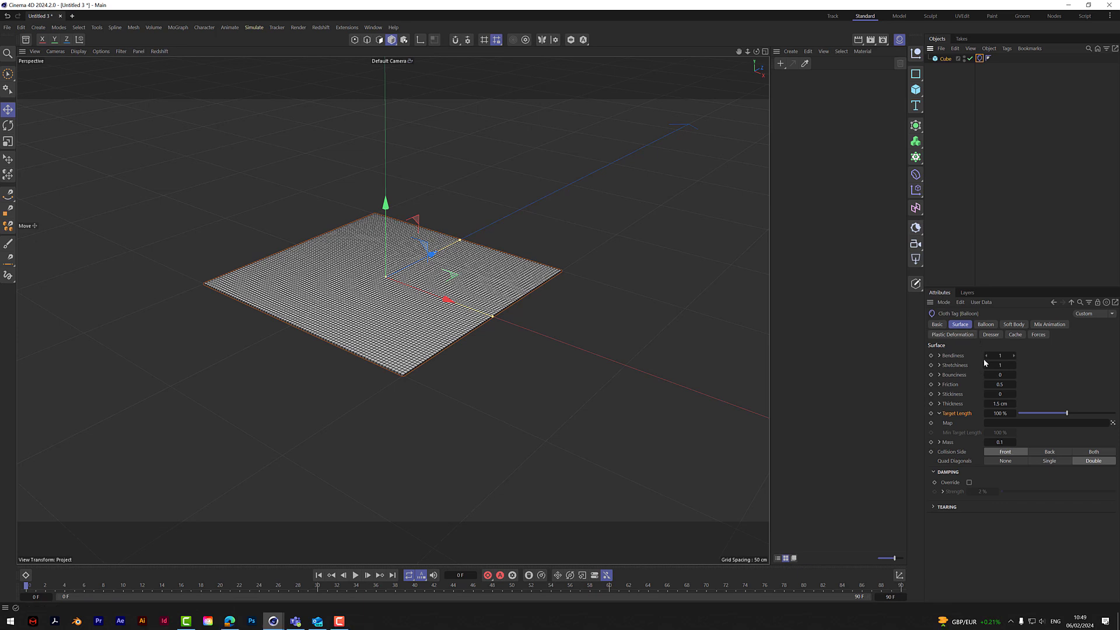
pyautogui.click(1000, 355)
pyautogui.write('555')
pyautogui.press('Tab')
pyautogui.write('55')
pyautogui.click(999, 404)
pyautogui.press('BackSpace')
# - Extend the timeline to 300 frames and keyframe the balloon's Target Length at 100% on frame 0 and 150% on frame 100
pyautogui.click(932, 413)
pyautogui.moveTo(892, 597); pyautogui.dragTo(897, 597)
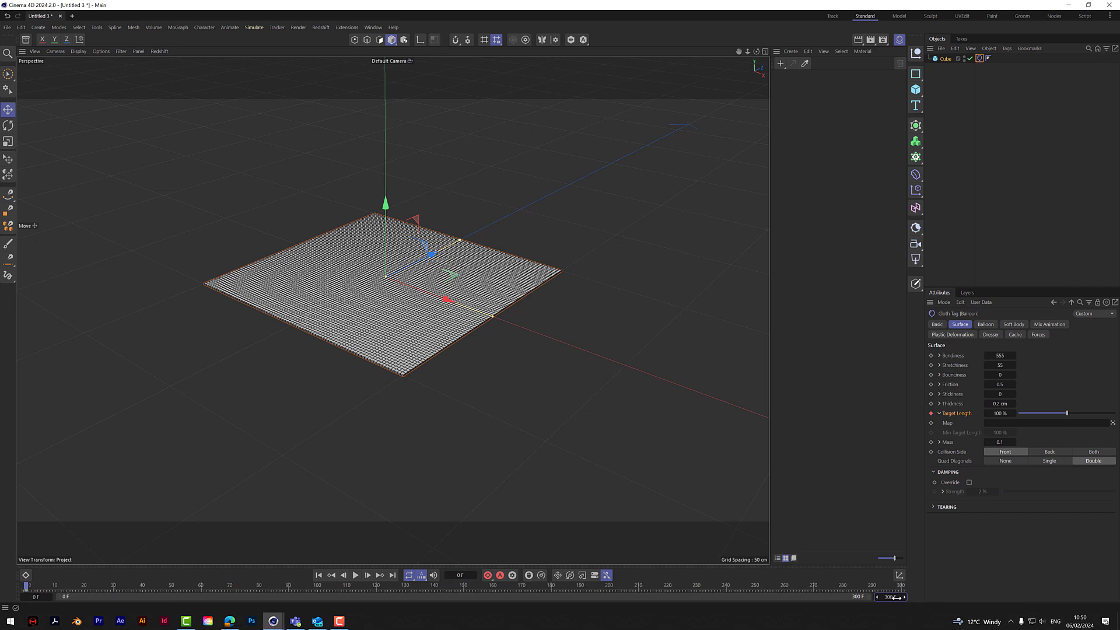
pyautogui.click(319, 587)
pyautogui.click(1007, 413)
pyautogui.write('150')
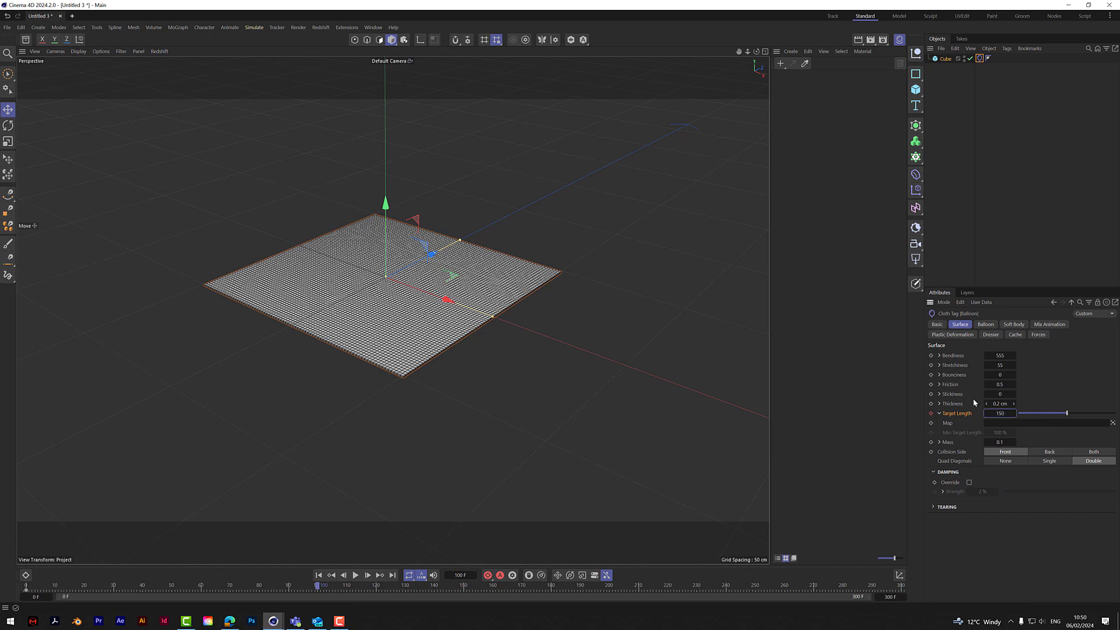
pyautogui.click(931, 414)
# - Set the balloon's Overpressure to 60 and Expansion Time to 100 F, and enable With Force under Mix Animation
pyautogui.click(985, 324)
pyautogui.click(992, 365)
pyautogui.write('60')
pyautogui.click(996, 374)
pyautogui.write('100')
pyautogui.press('Return')
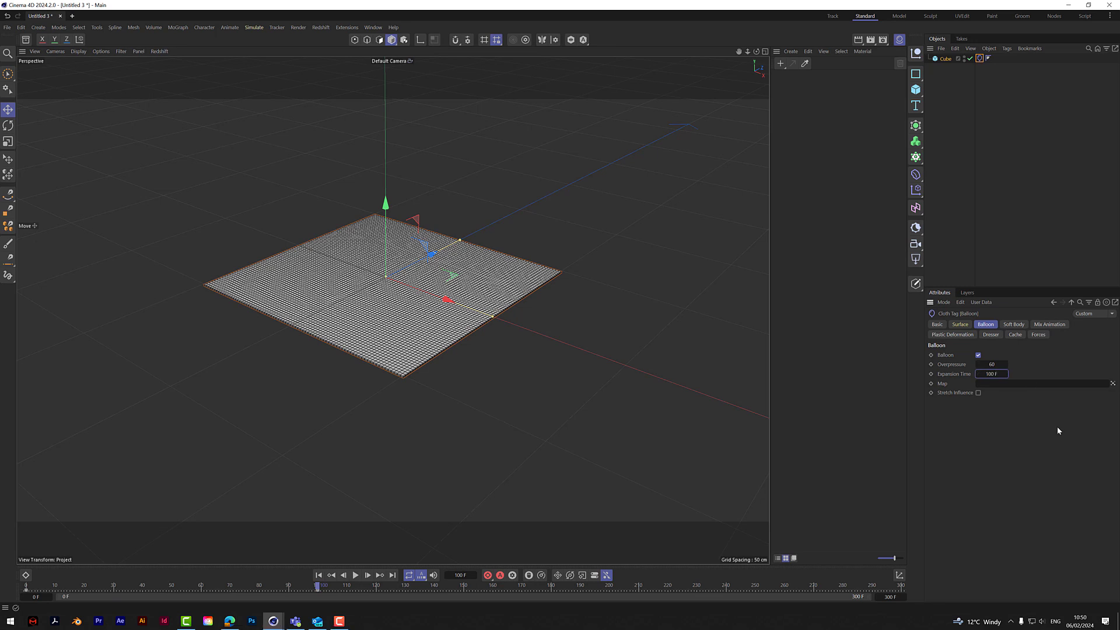
pyautogui.click(1052, 326)
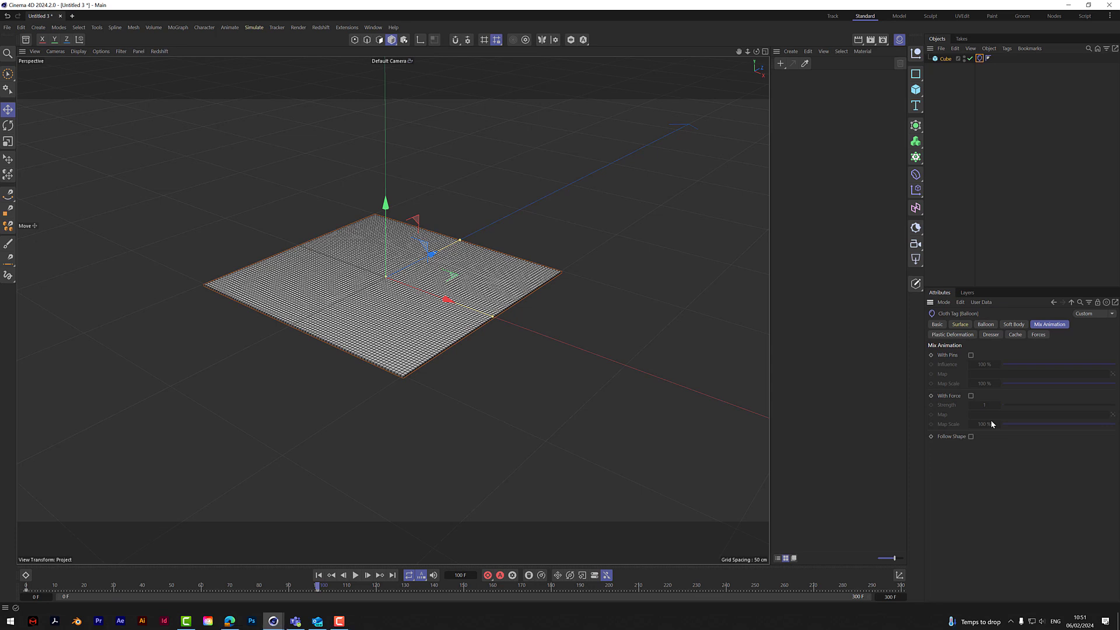
pyautogui.click(971, 396)
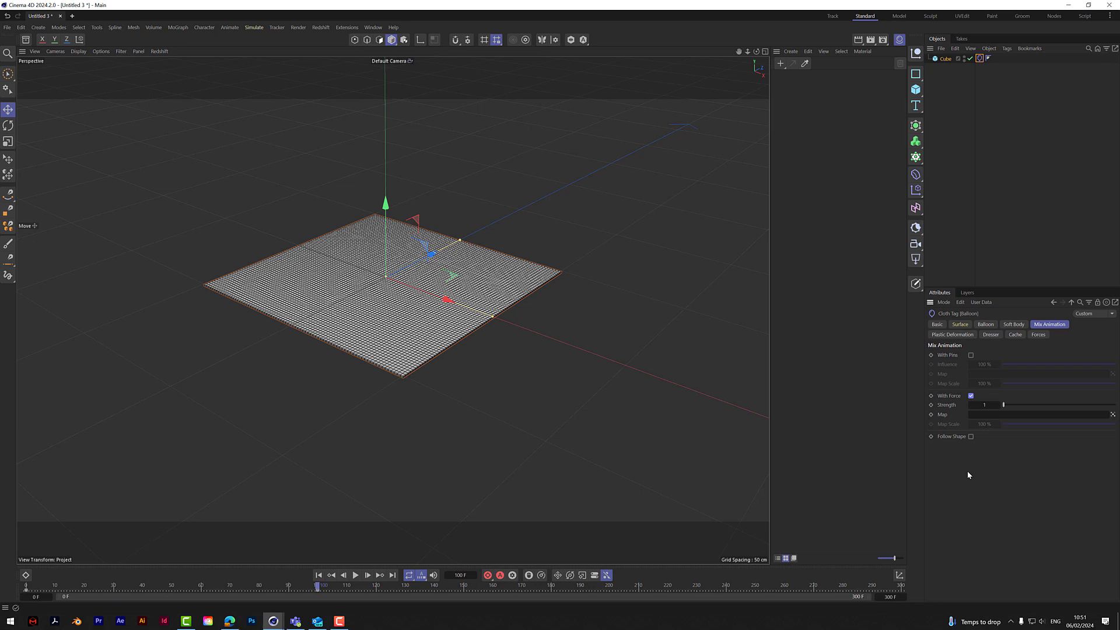
# - Set the project's simulation scene gravity to 0 cm
pyautogui.hotkey('ctrl', 'd')
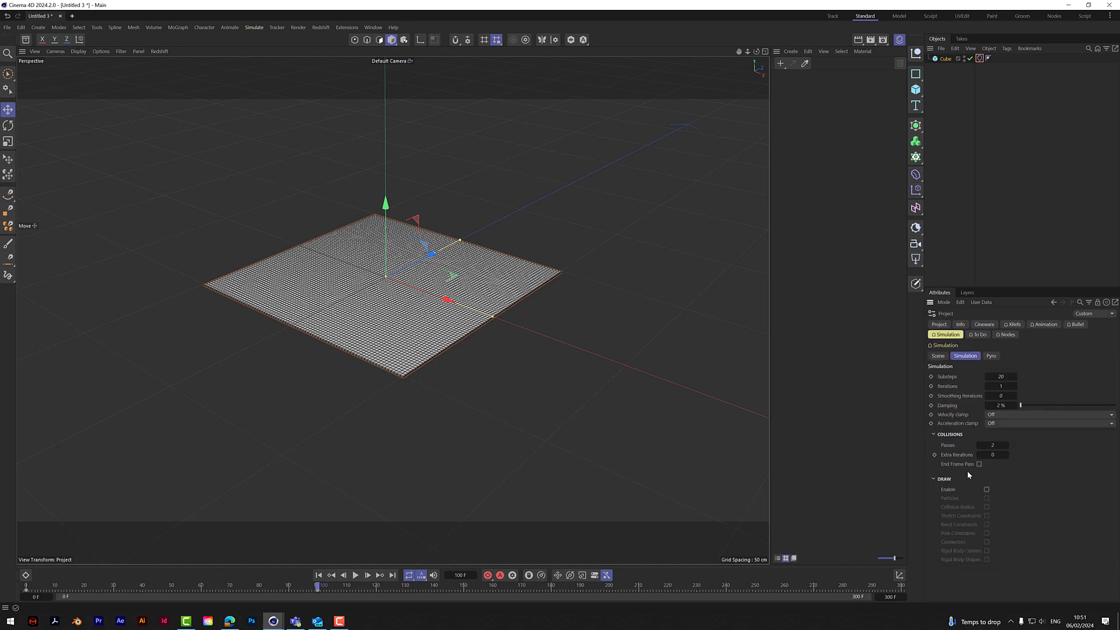
pyautogui.click(938, 356)
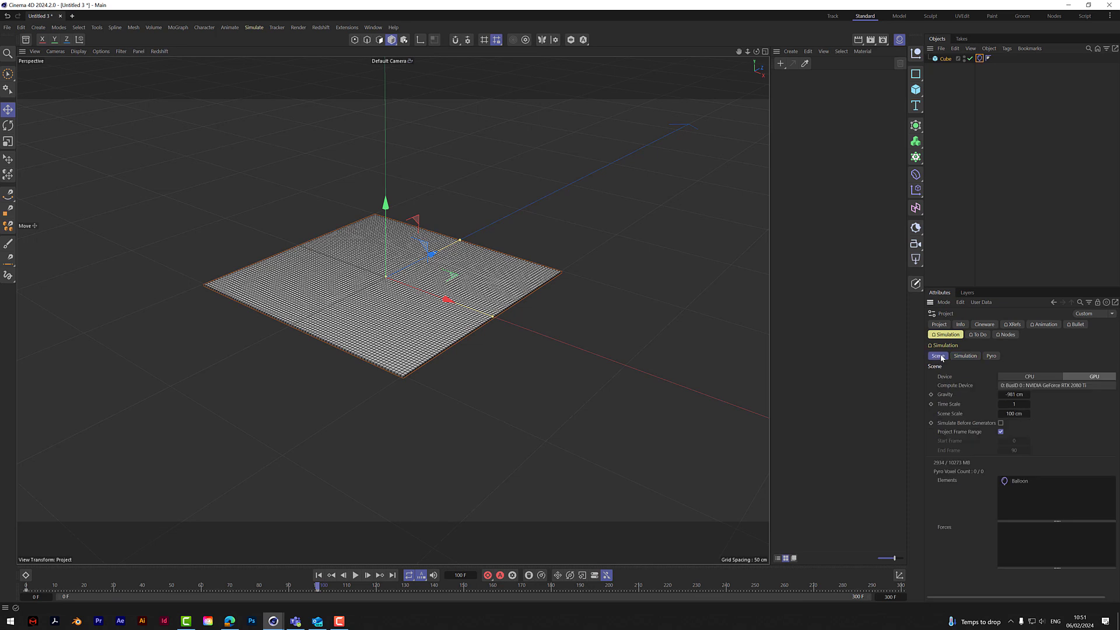
pyautogui.click(1014, 395)
pyautogui.press('BackSpace')
# - Play the balloon simulation from the first frame to check how the cube inflates, and stop playback
pyautogui.click(318, 576)
pyautogui.click(355, 576)
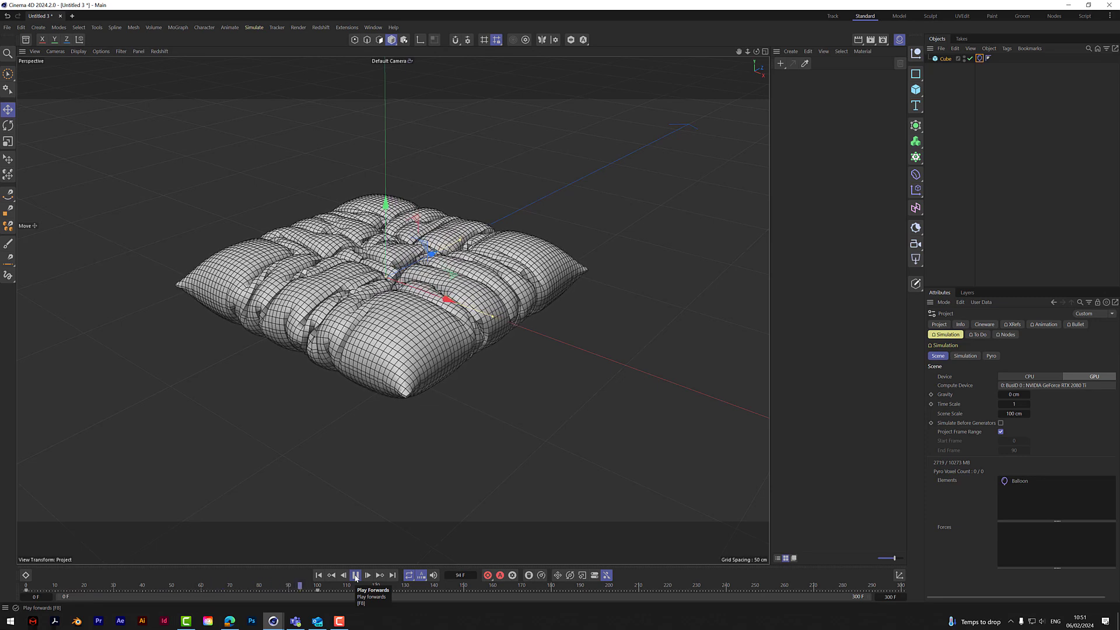
pyautogui.click(355, 576)
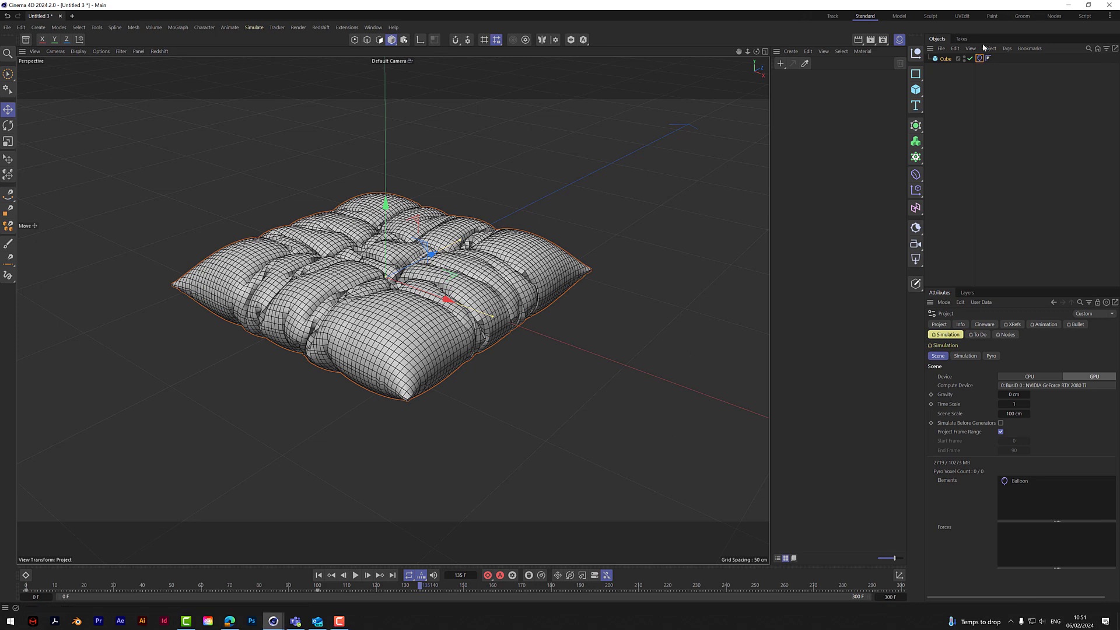
# - Add a Vertex Map tag to the cube and name it "inflate"
pyautogui.click(969, 95)
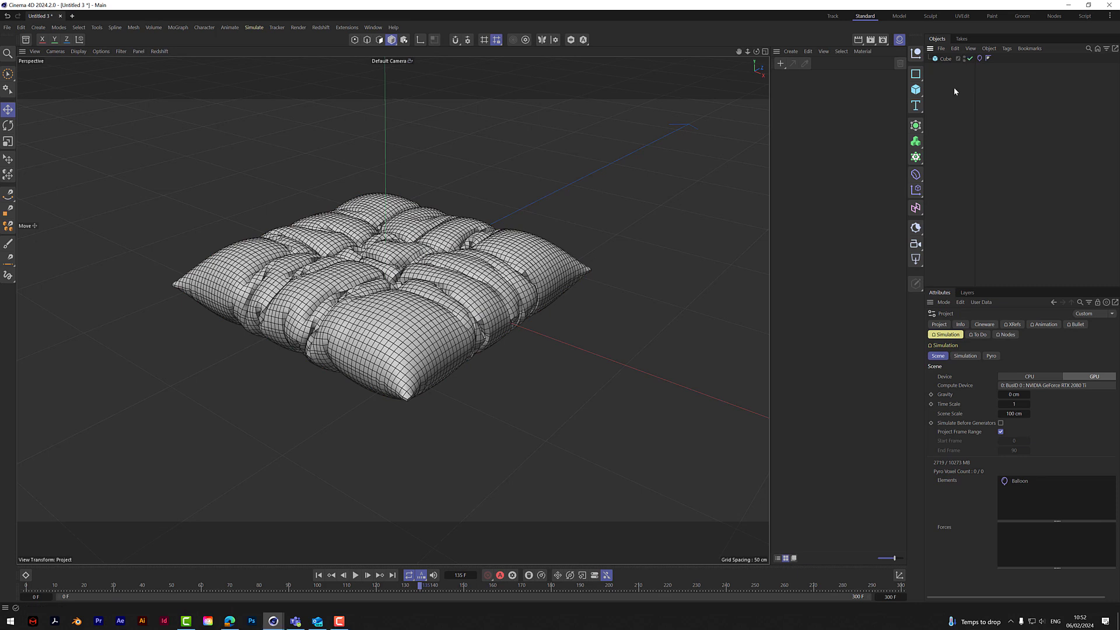
pyautogui.rightClick(946, 59)
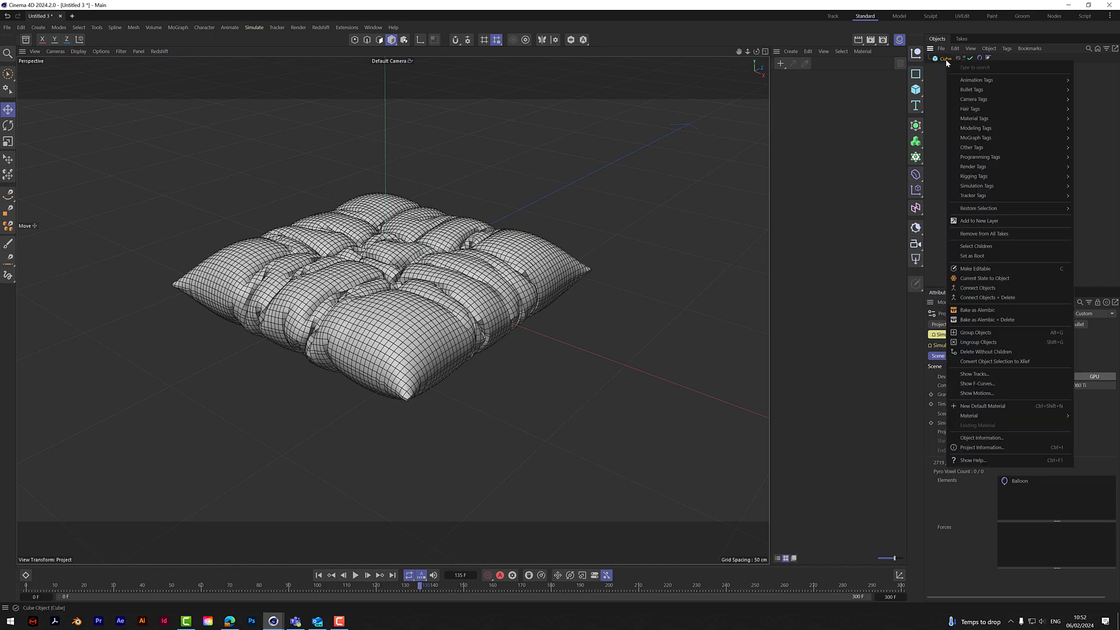
pyautogui.moveTo(976, 151)
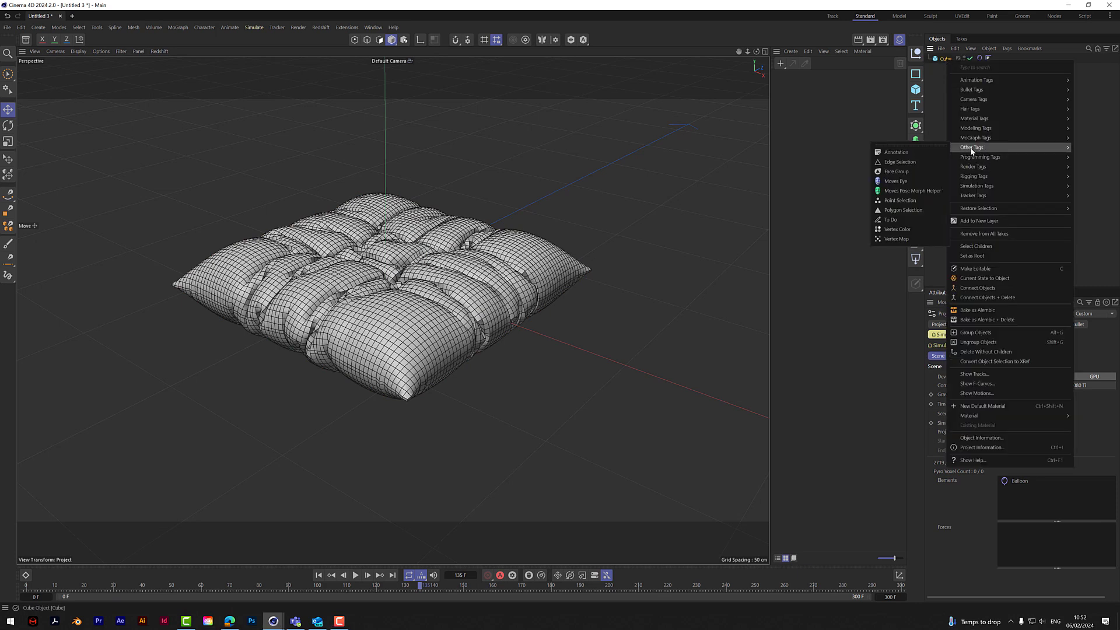
pyautogui.click(881, 240)
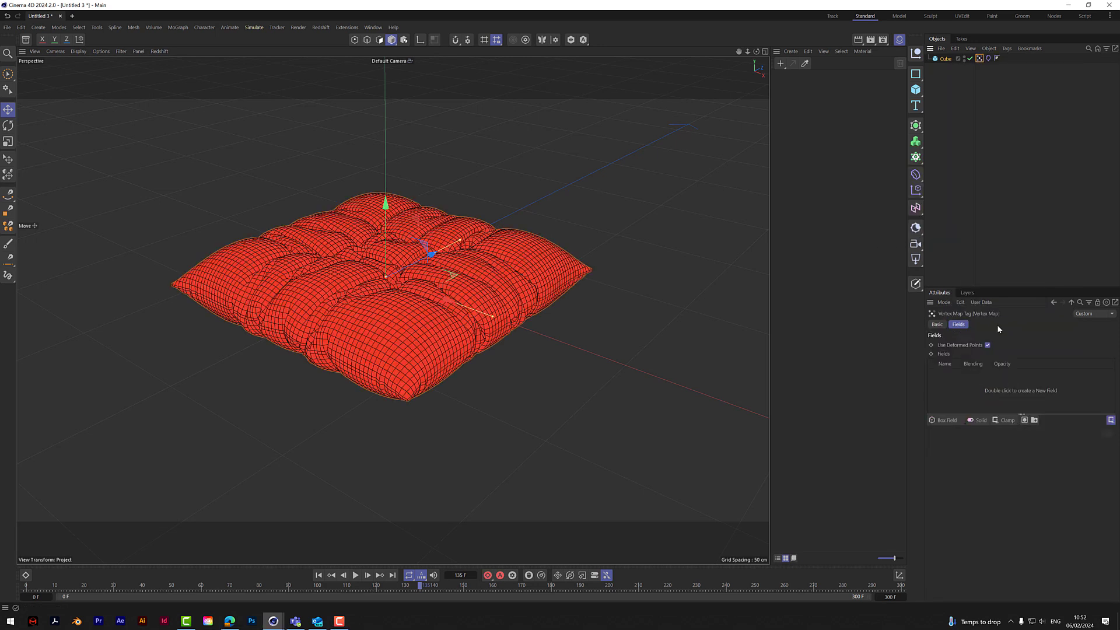
pyautogui.click(938, 324)
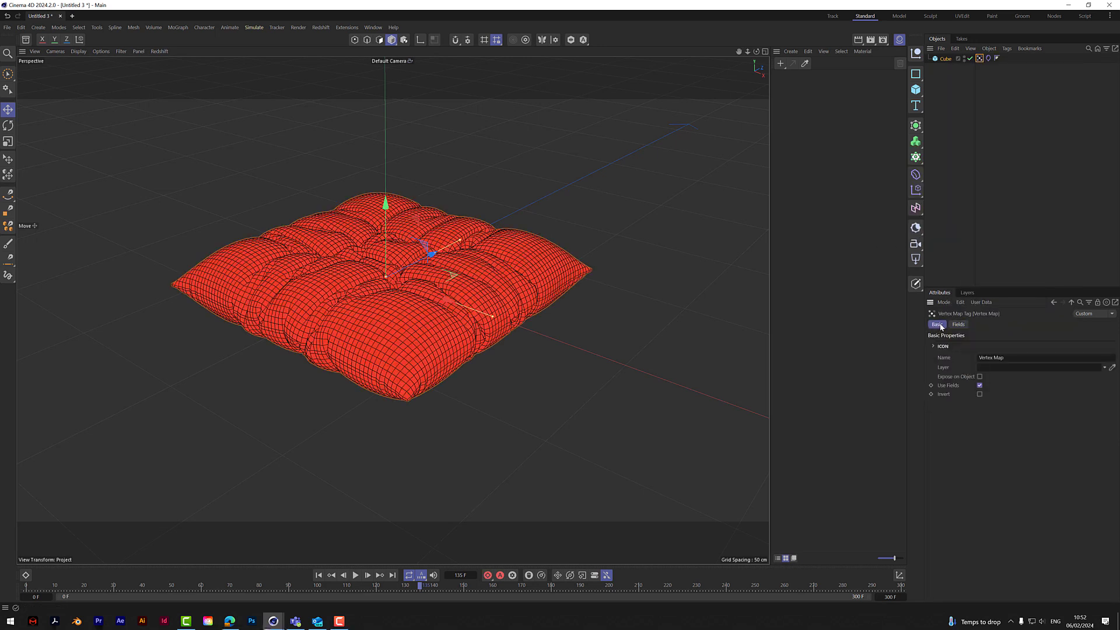
pyautogui.click(1017, 359)
pyautogui.write('inflate')
pyautogui.press('Return')
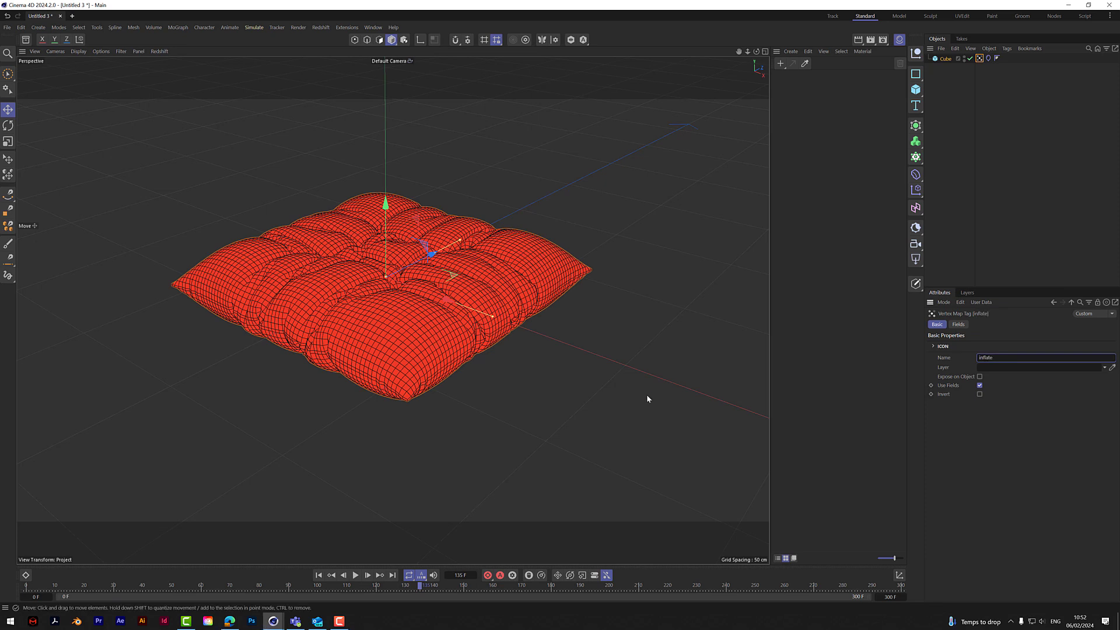
# - Return to frame 0, add a Box Field to the inflate vertex map and scale it down to cover the sheet's central area
pyautogui.click(318, 576)
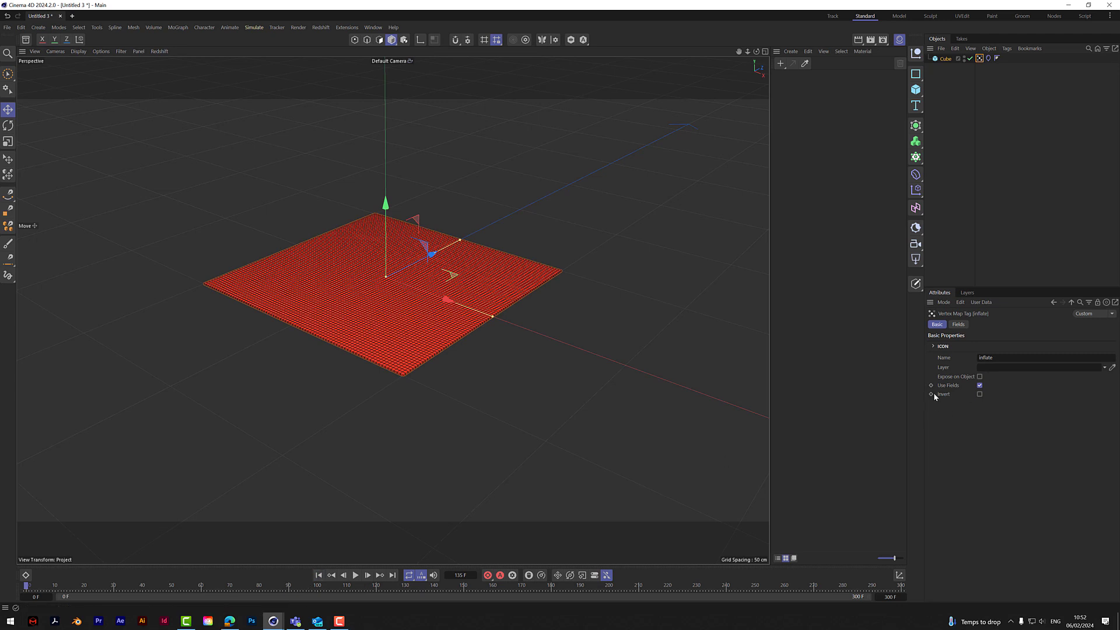
pyautogui.click(960, 325)
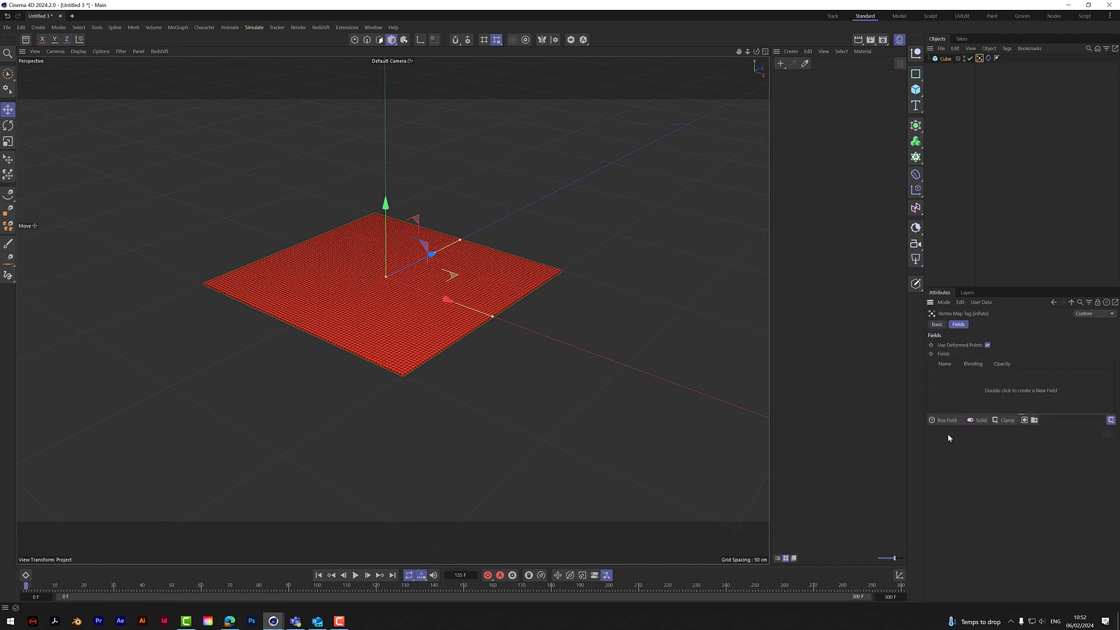
pyautogui.moveTo(952, 422); pyautogui.dragTo(952, 435)
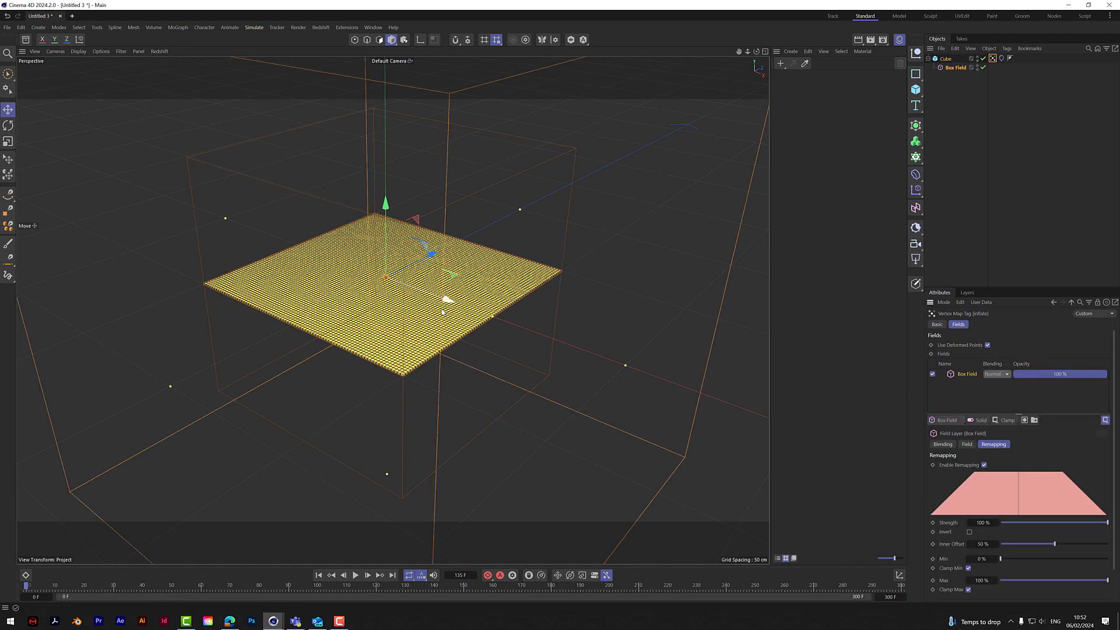
pyautogui.press('t')
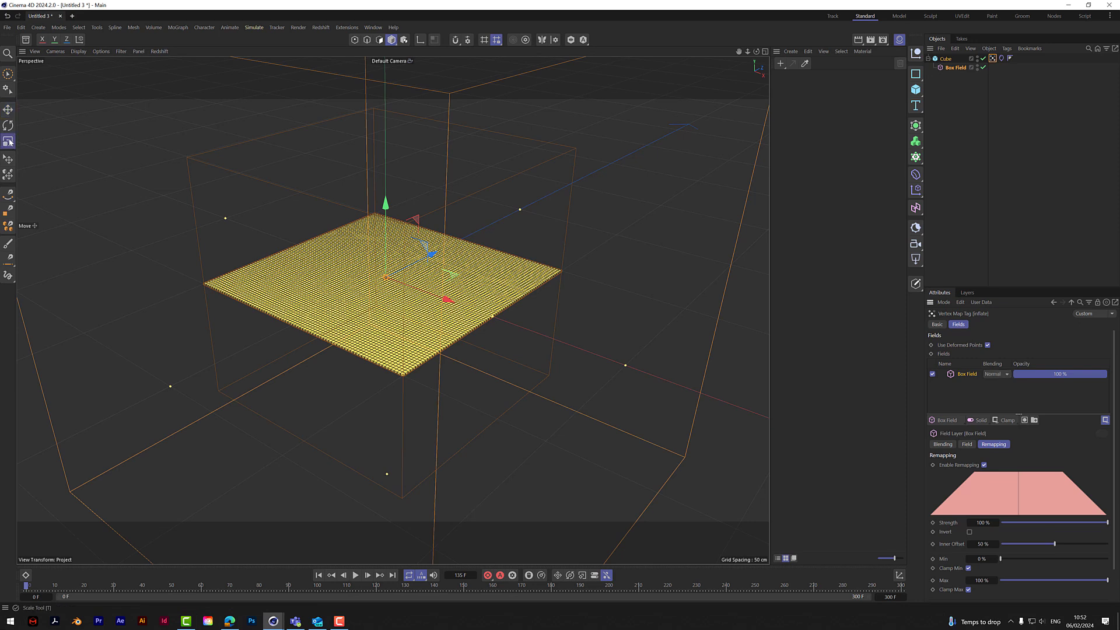
pyautogui.moveTo(747, 371); pyautogui.dragTo(493, 392)
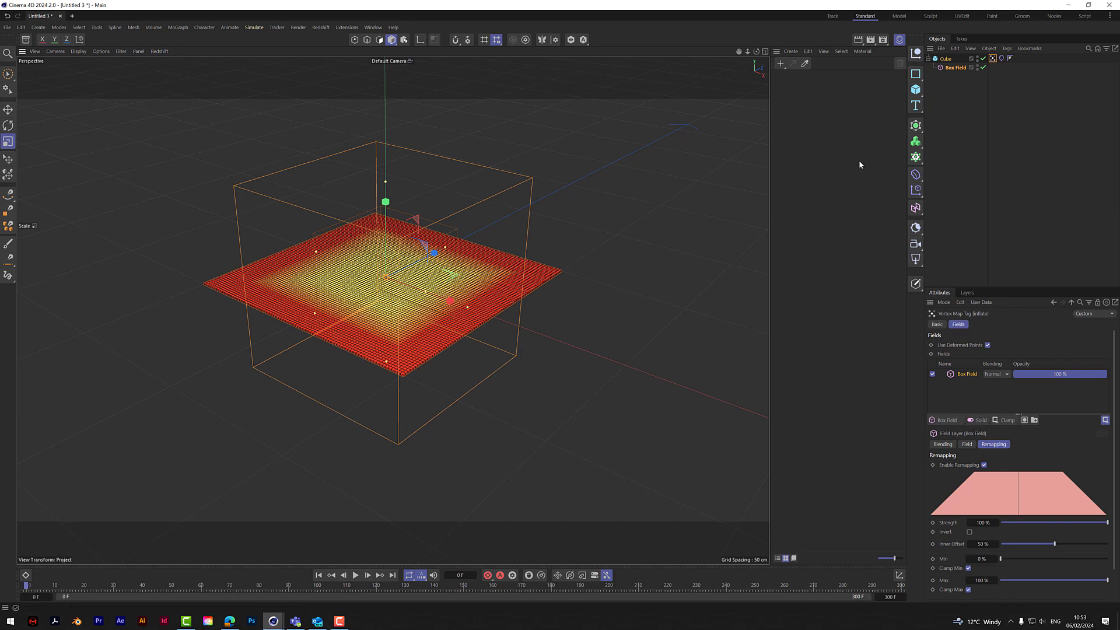
# - Duplicate the inflate vertex map tag on the cube, name the copy "frill" and open its field settings
pyautogui.click(1009, 84)
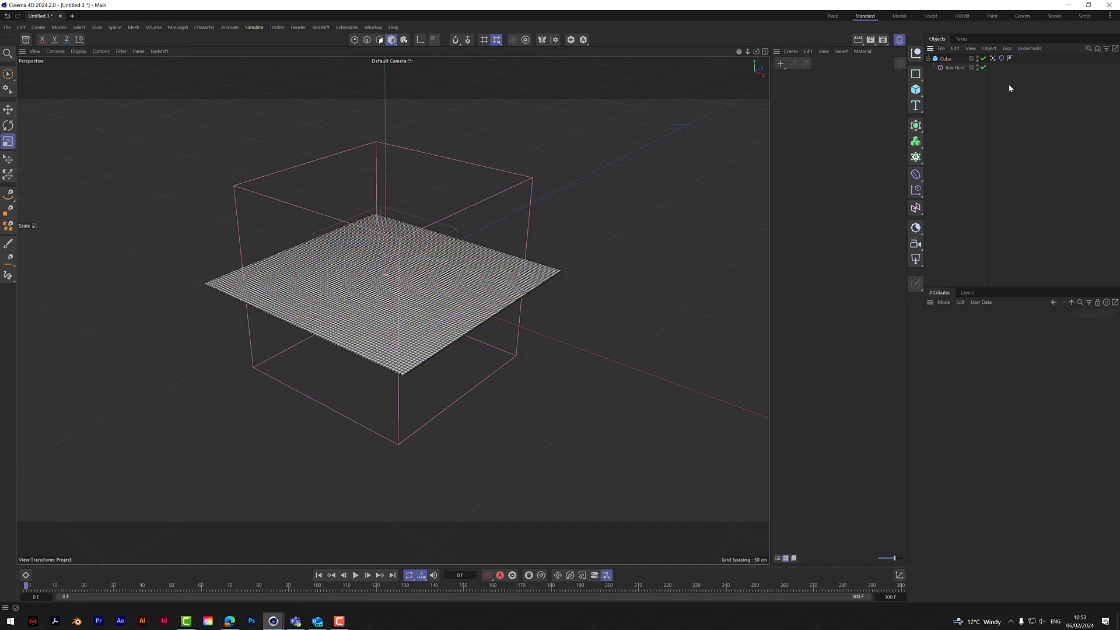
pyautogui.click(993, 59)
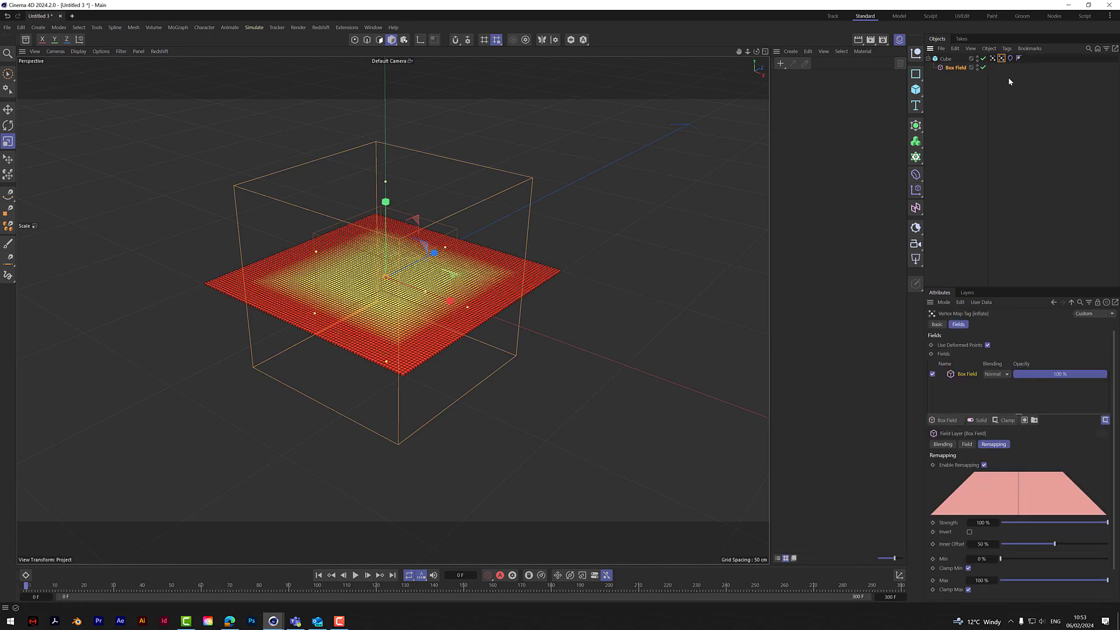
pyautogui.click(937, 325)
pyautogui.click(1012, 358)
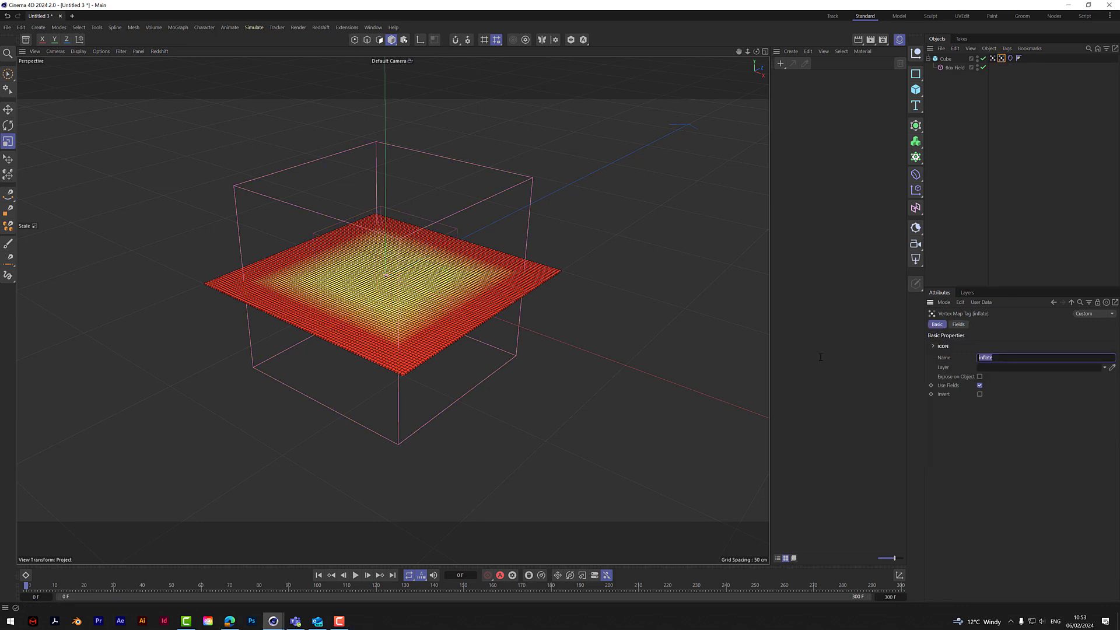
pyautogui.write('frill')
pyautogui.press('Return')
pyautogui.click(960, 325)
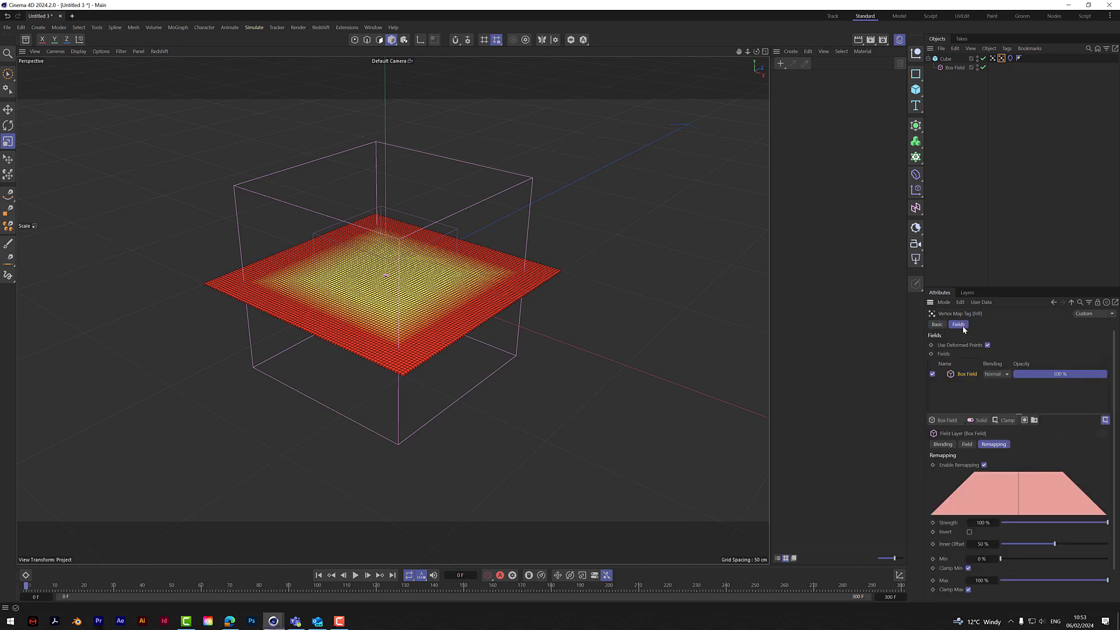
# - Replace the frill vertex map's existing box field with a new Box Field, and scale it down to just around the sheet
pyautogui.doubleClick(978, 377)
pyautogui.click(967, 376)
pyautogui.press('Delete')
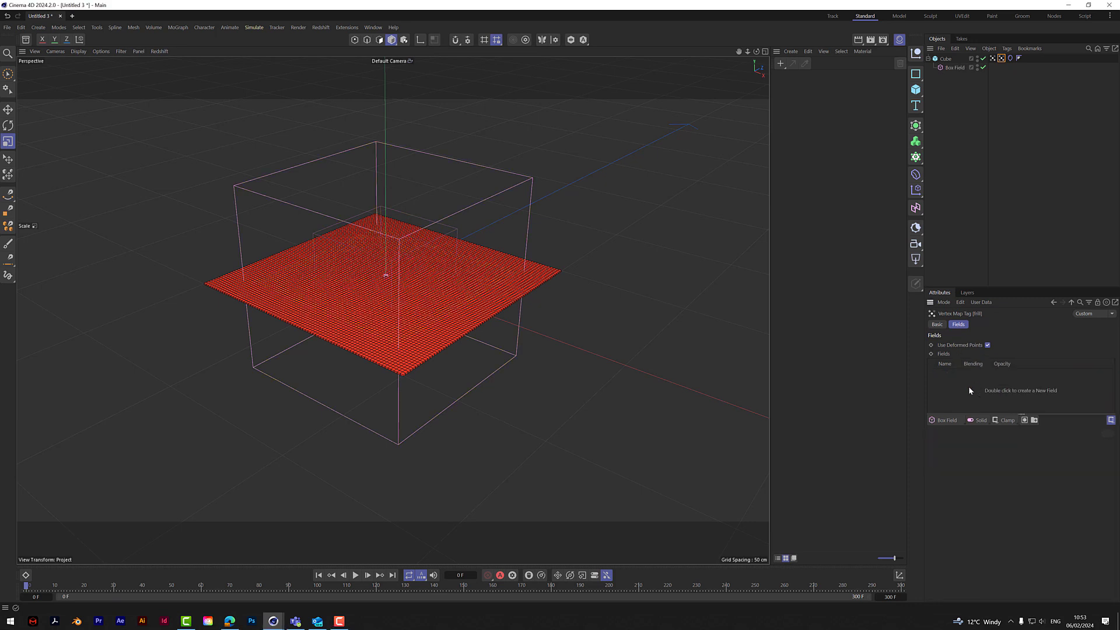
pyautogui.click(948, 419)
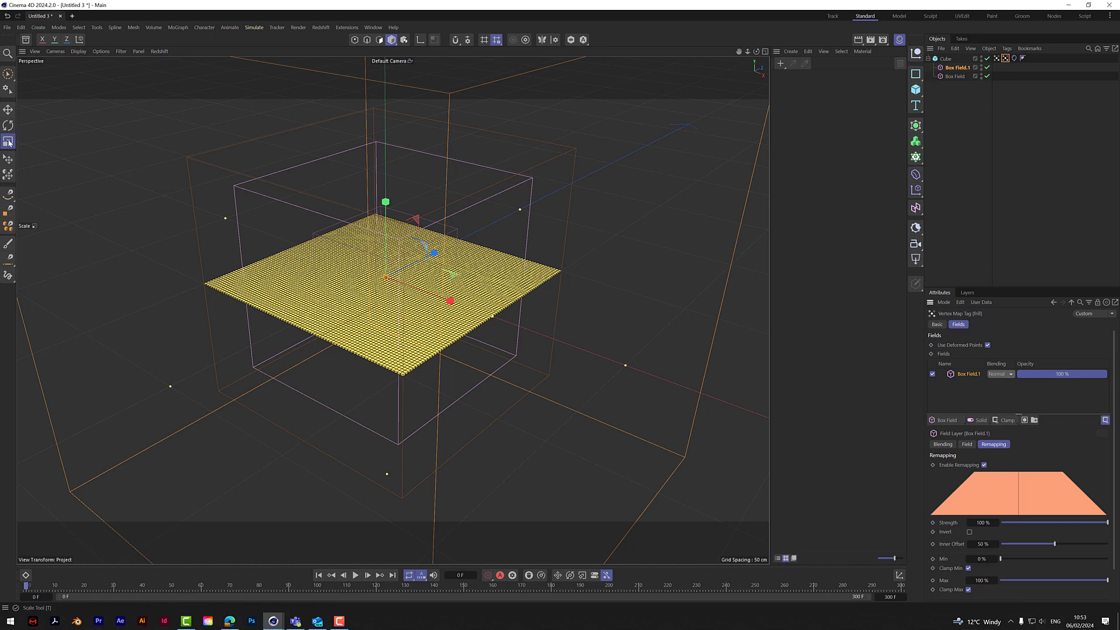
pyautogui.press('t')
pyautogui.click(956, 68)
pyautogui.moveTo(612, 313); pyautogui.dragTo(506, 349)
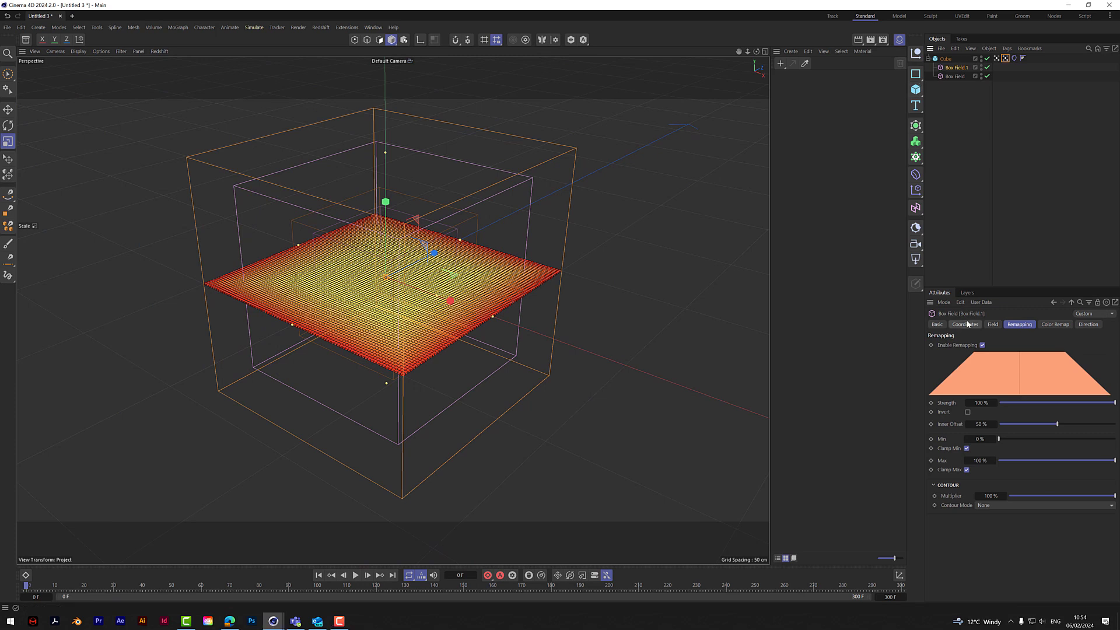
# - Invert the frill vertex map so the weighting falls on the sheet's outer edge
pyautogui.click(1013, 59)
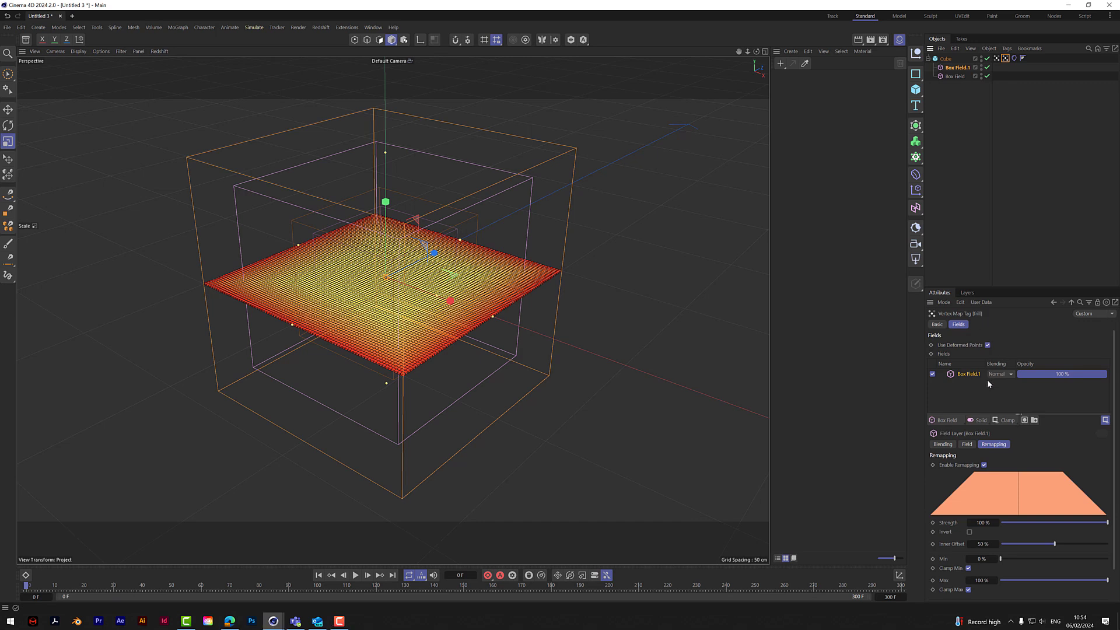
pyautogui.click(937, 324)
pyautogui.click(980, 395)
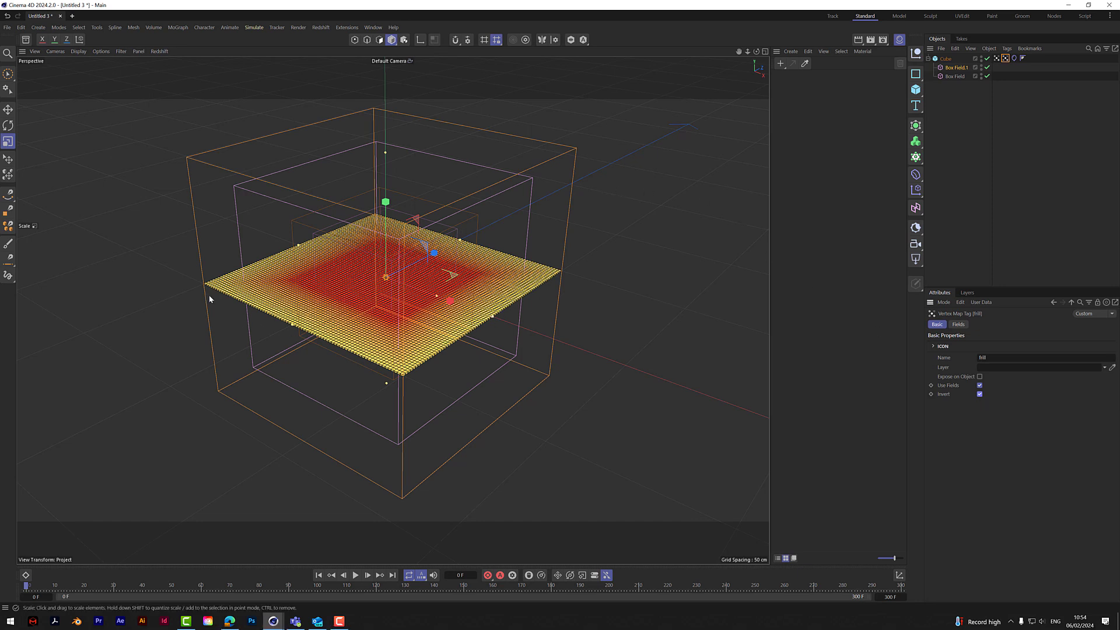
# - Set the frill box field's inner offset to 100% and scale the field down so only a narrow border is weighted
pyautogui.click(959, 324)
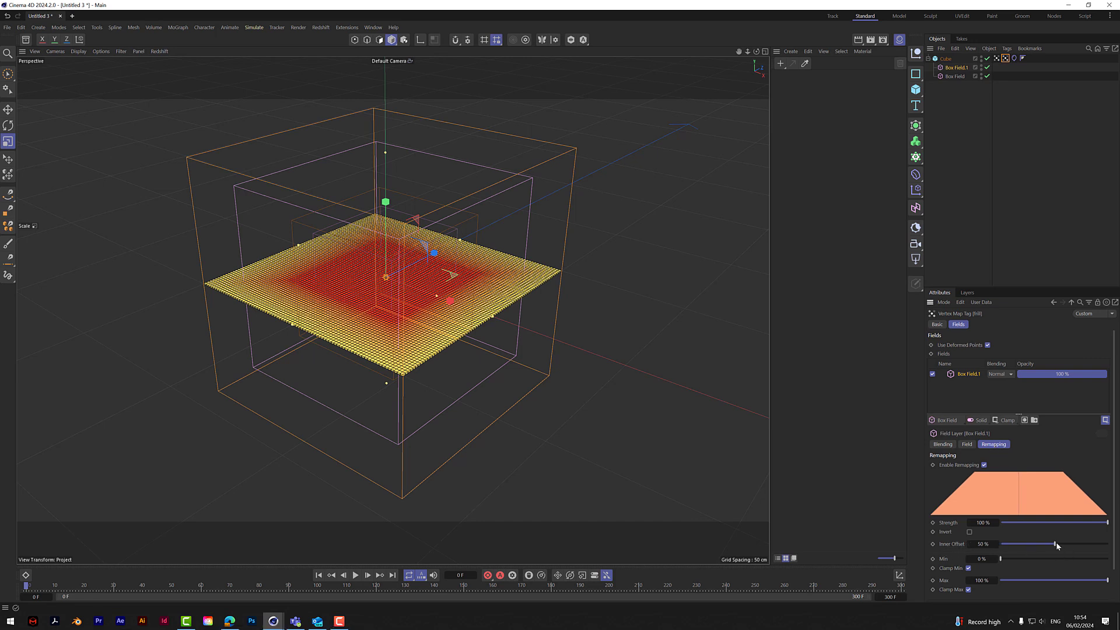
pyautogui.moveTo(1056, 543); pyautogui.dragTo(1107, 544)
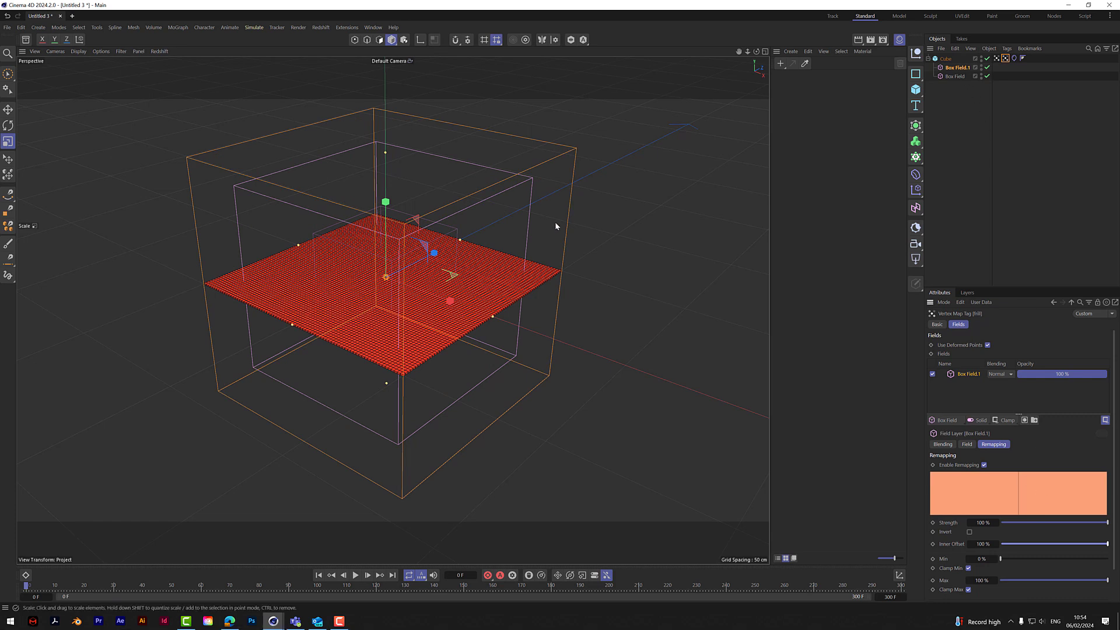
pyautogui.moveTo(623, 317); pyautogui.dragTo(570, 340)
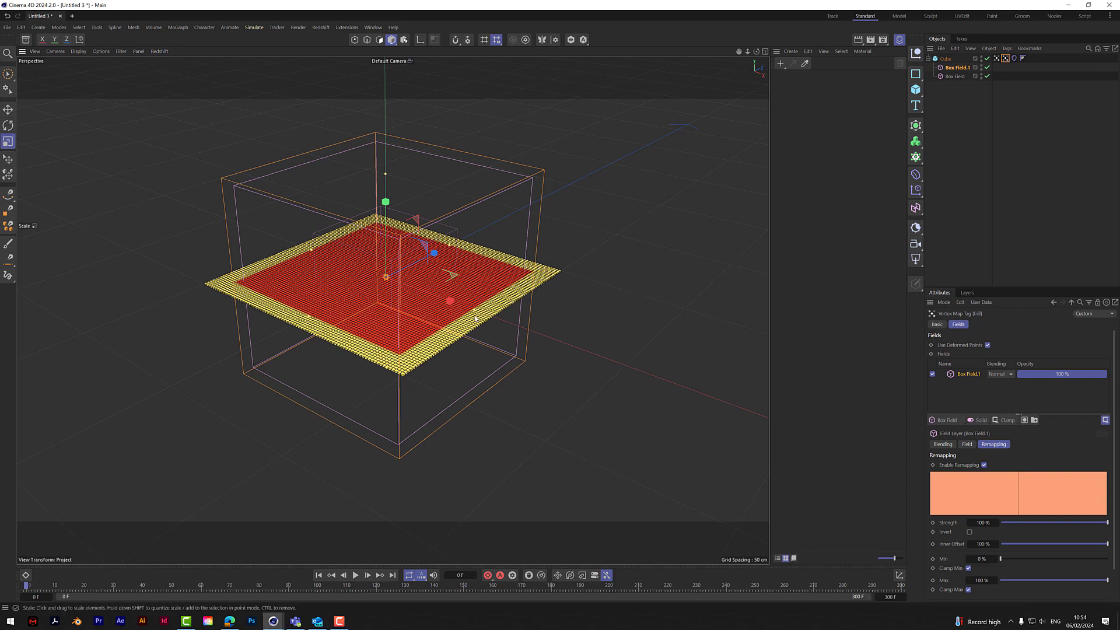
pyautogui.moveTo(647, 295)
pyautogui.mouseDown()
pyautogui.moveTo(575, 309)
pyautogui.moveTo(661, 306)
pyautogui.mouseUp()
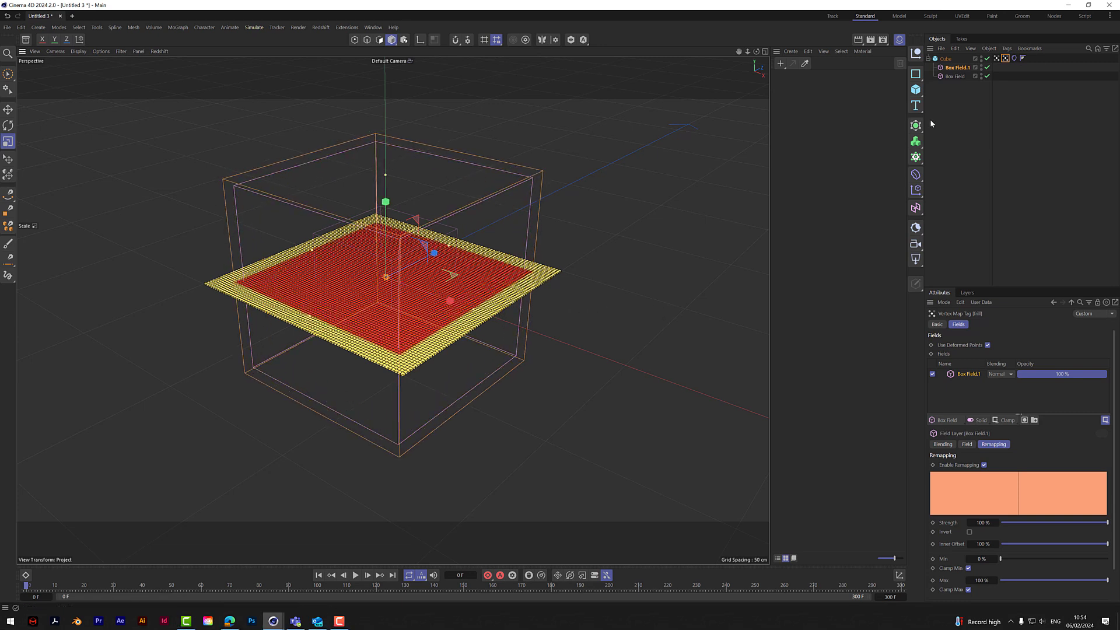
# - Assign the frill vertex map to the cloth tag's Target Length and the inflate vertex map to its Balloon settings
pyautogui.click(996, 58)
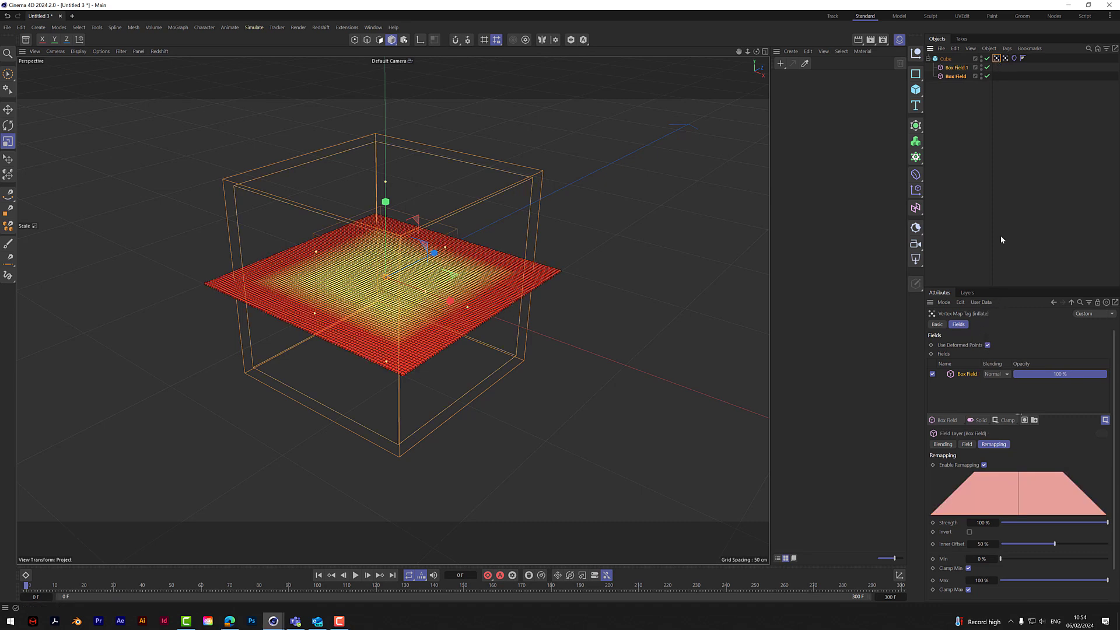
pyautogui.click(1005, 59)
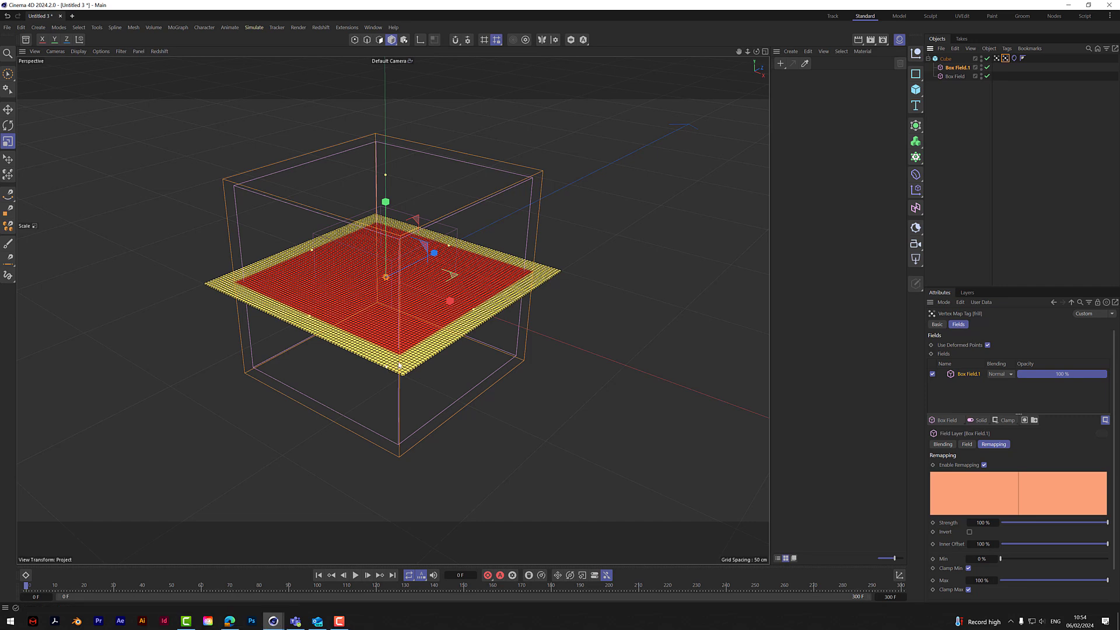
pyautogui.click(1014, 58)
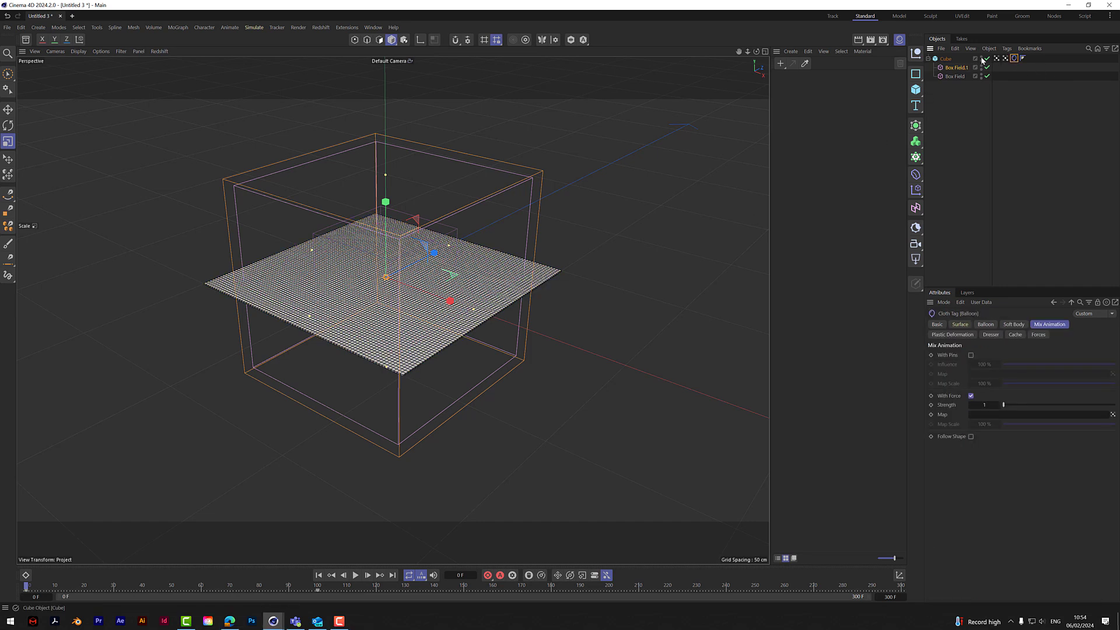
pyautogui.click(960, 325)
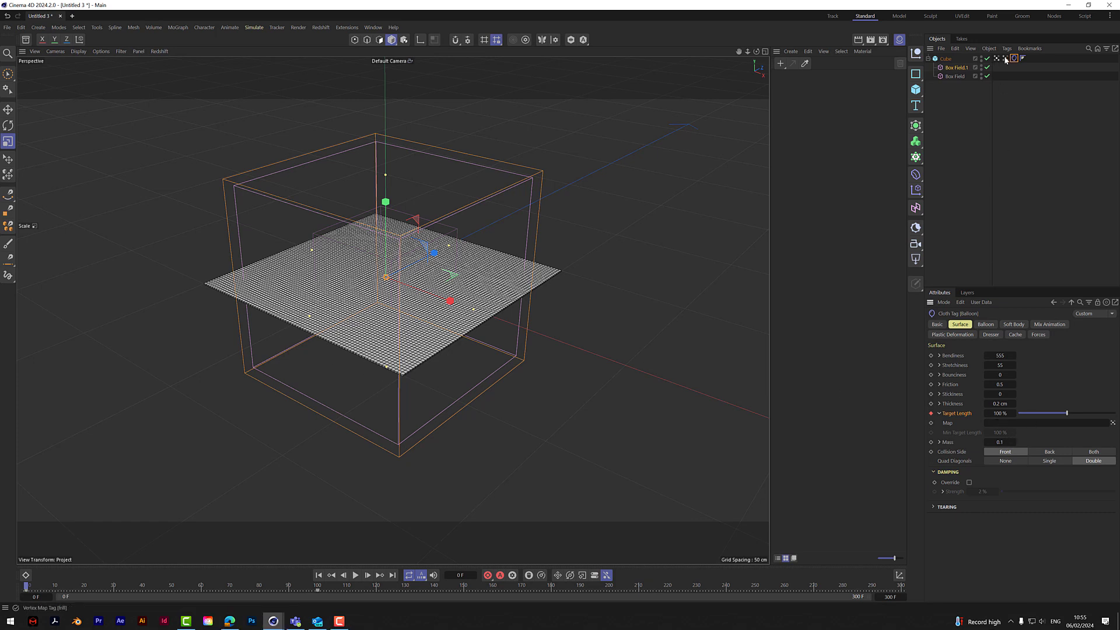
pyautogui.moveTo(1005, 59); pyautogui.dragTo(1002, 423)
pyautogui.click(986, 325)
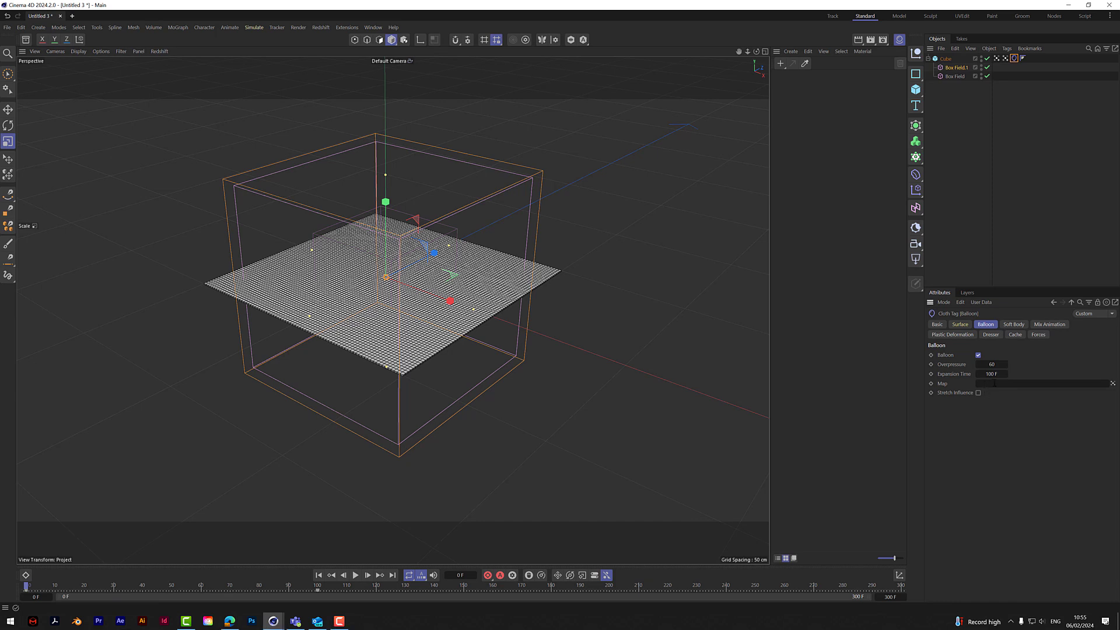
pyautogui.moveTo(1023, 58); pyautogui.dragTo(999, 386)
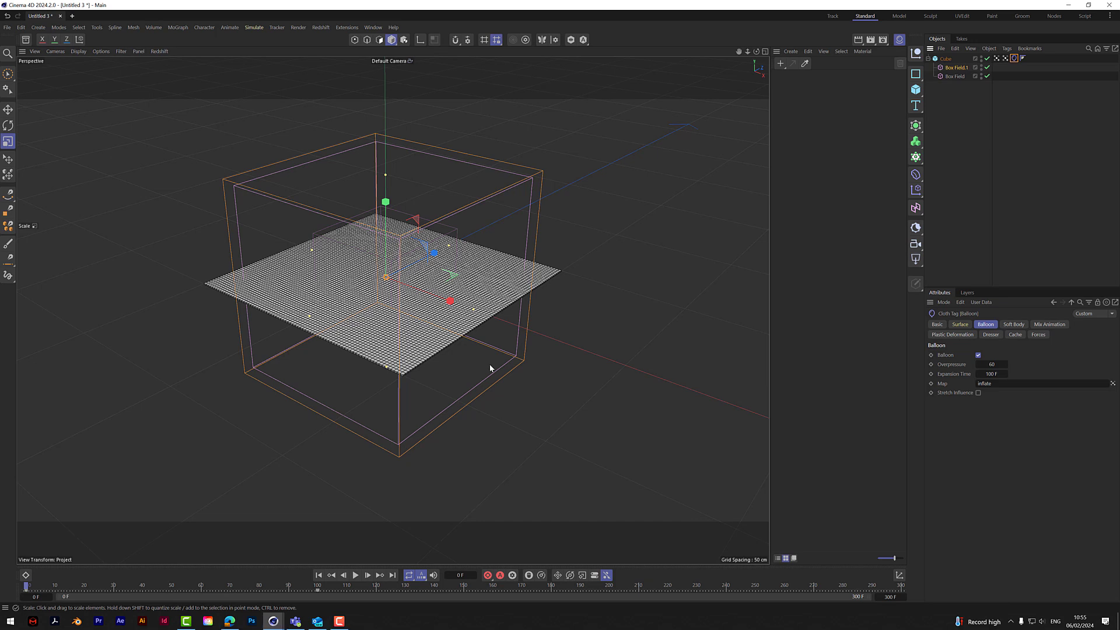
# - Review both vertex maps and play the cloth simulation from frame 0 to check the cushion and frill
pyautogui.click(996, 58)
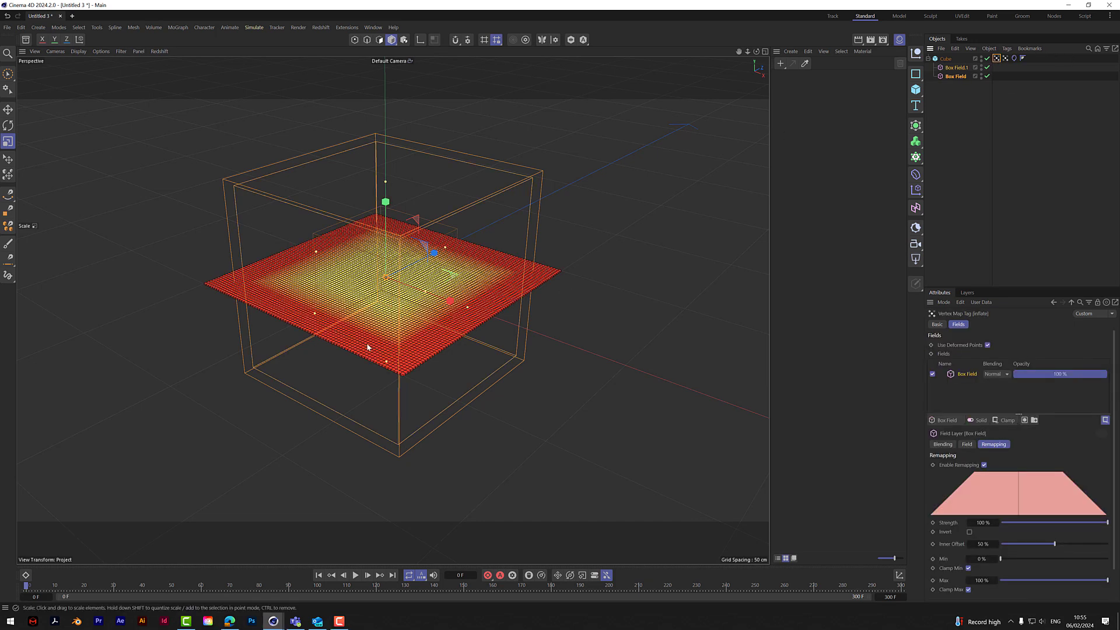
pyautogui.click(1005, 58)
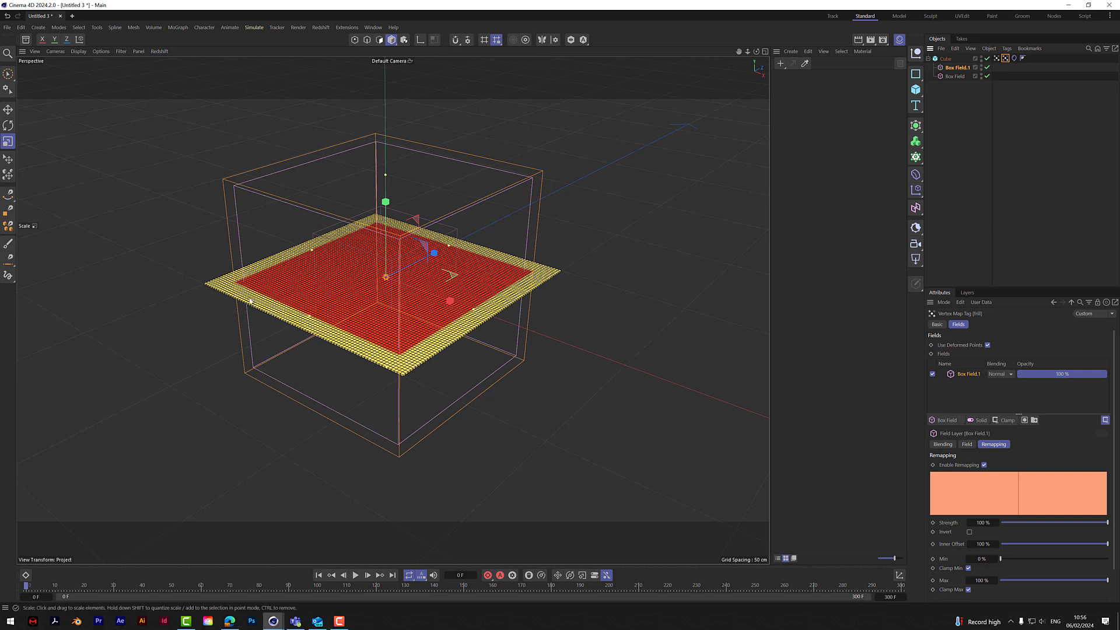
pyautogui.click(951, 205)
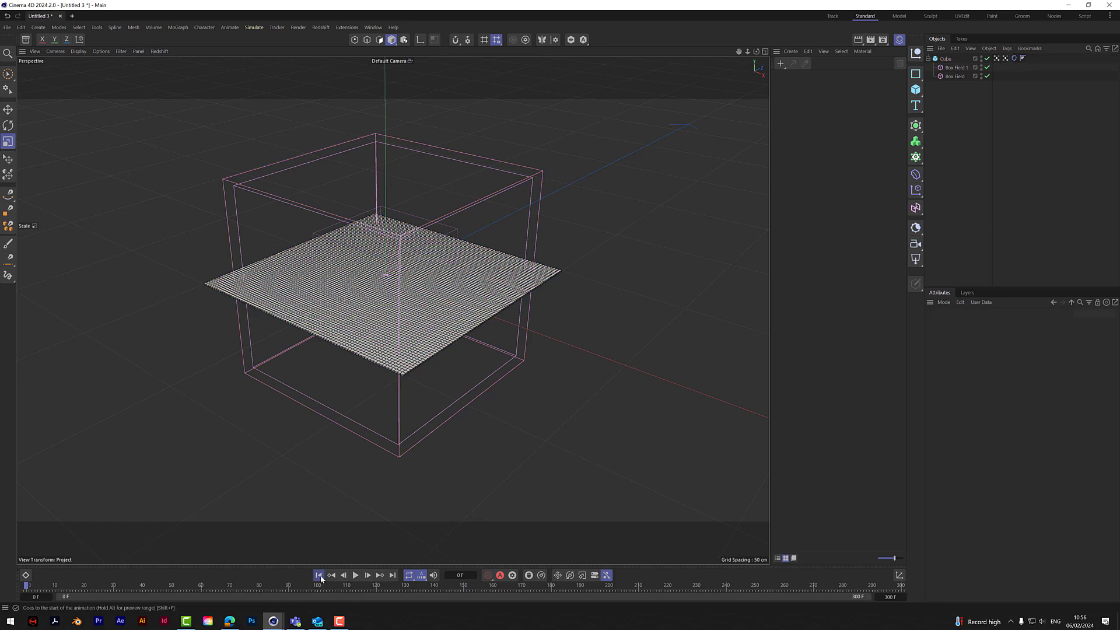
pyautogui.click(356, 575)
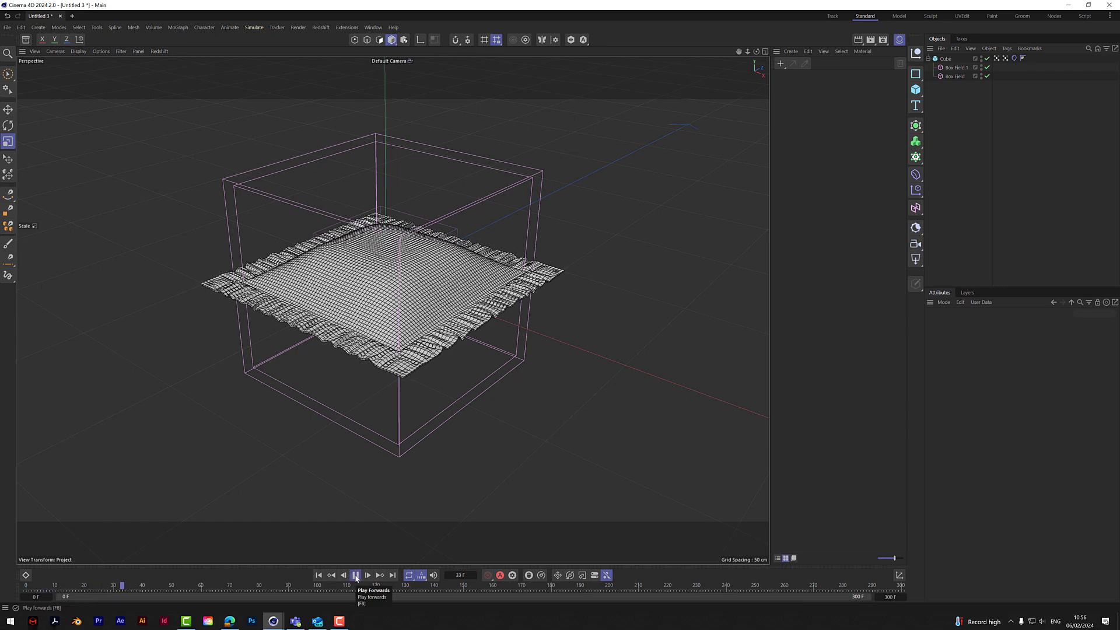
pyautogui.click(356, 576)
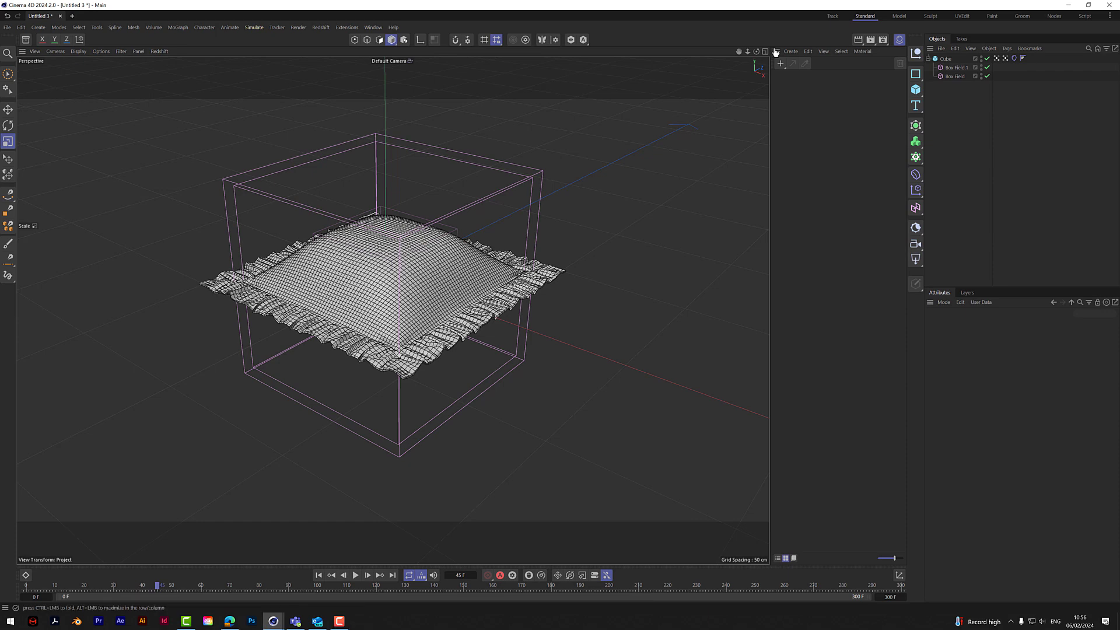
pyautogui.moveTo(756, 51)
pyautogui.mouseDown()
pyautogui.moveTo(811, 19)
pyautogui.moveTo(769, 63)
pyautogui.mouseUp()
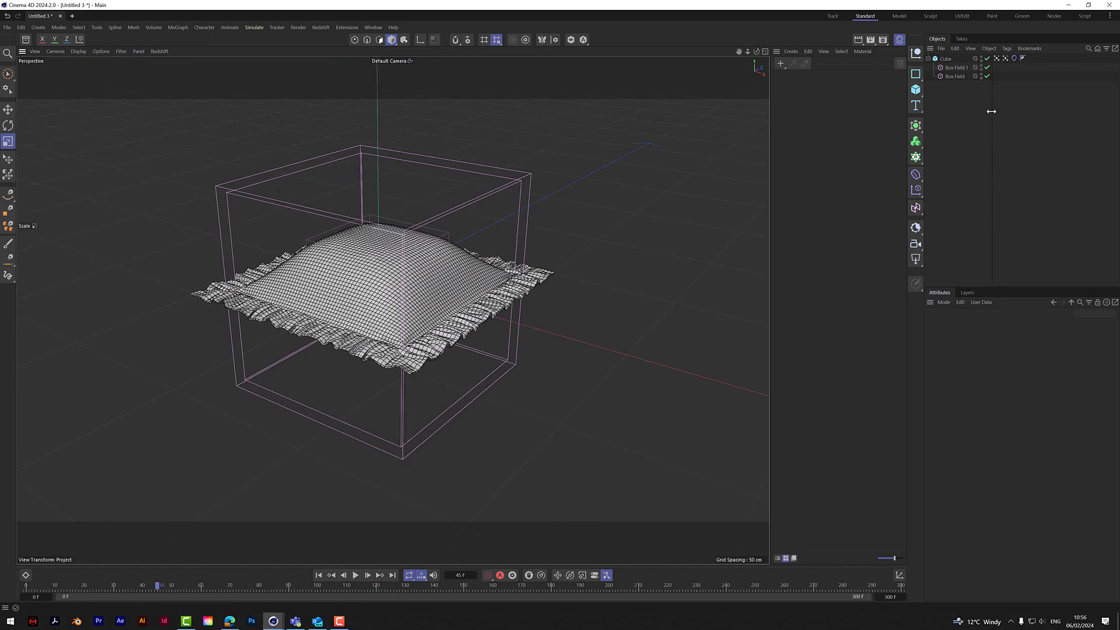
# - Set the cloth tag's balloon overpressure to 40 and replay the simulation from the first frame
pyautogui.click(1014, 58)
pyautogui.click(994, 364)
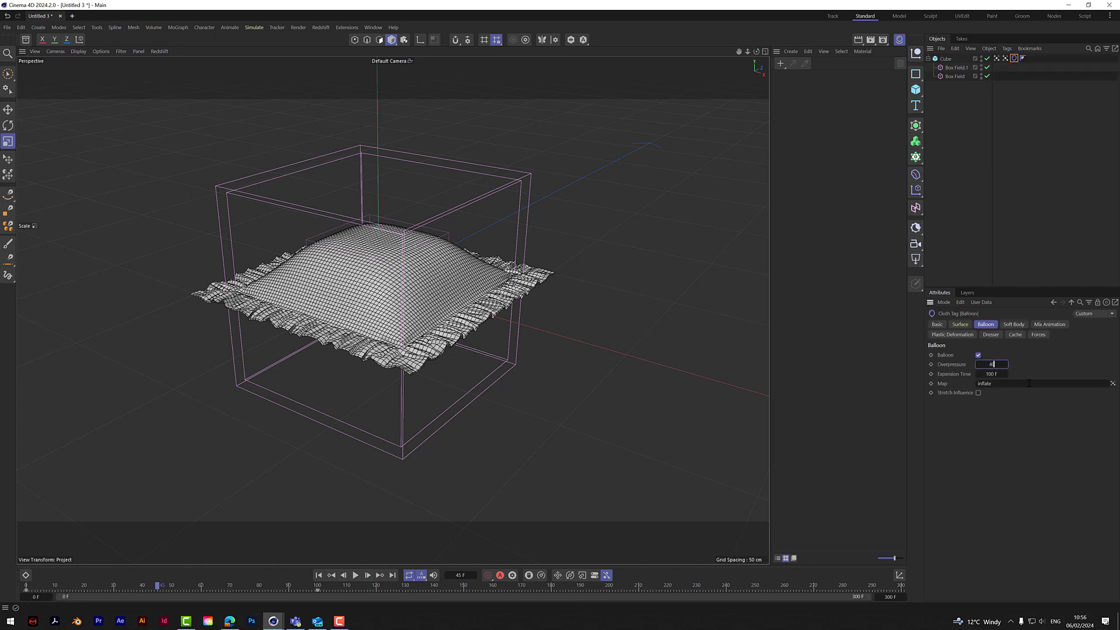
pyautogui.click(319, 576)
pyautogui.click(356, 575)
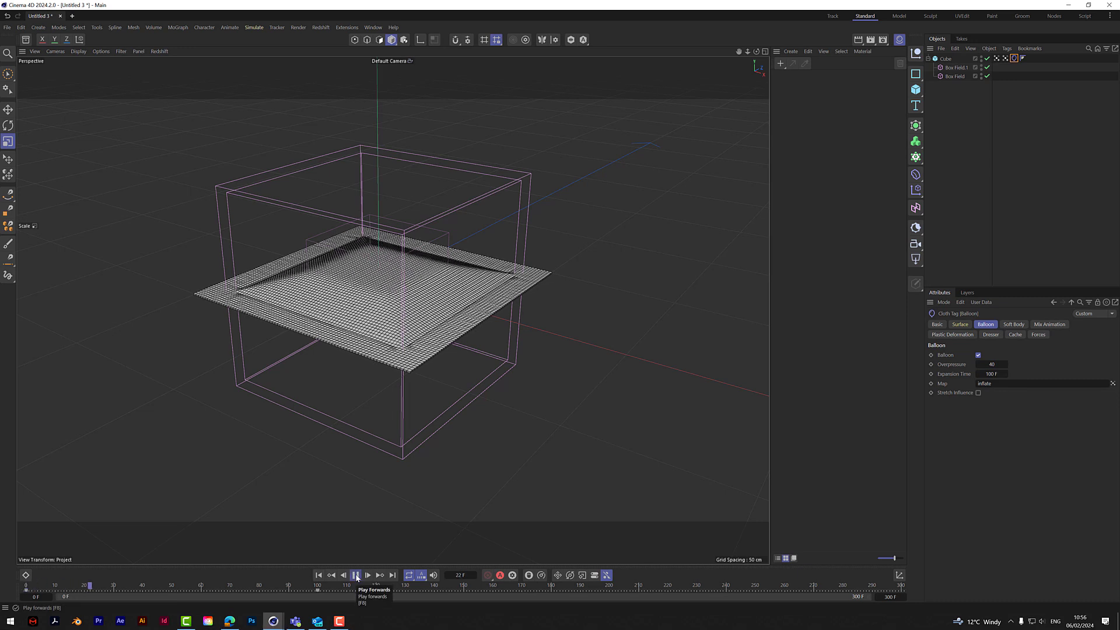
pyautogui.click(356, 576)
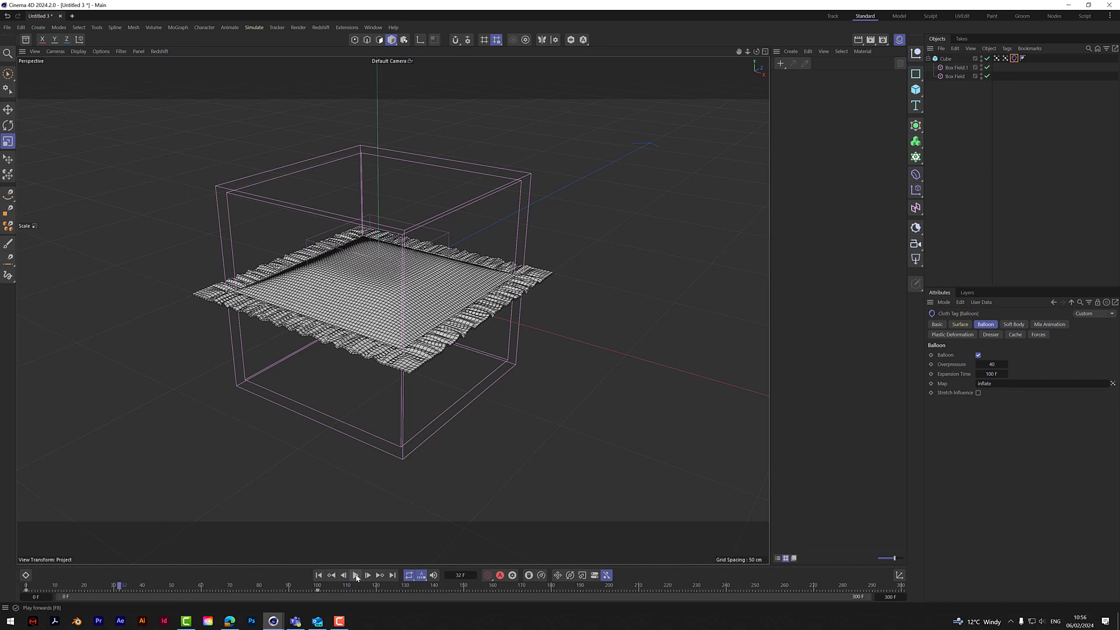
# - Set the balloon overpressure to 20, replay the simulation from the first frame and inspect the frilled cushion
pyautogui.click(995, 364)
pyautogui.click(319, 575)
pyautogui.click(355, 576)
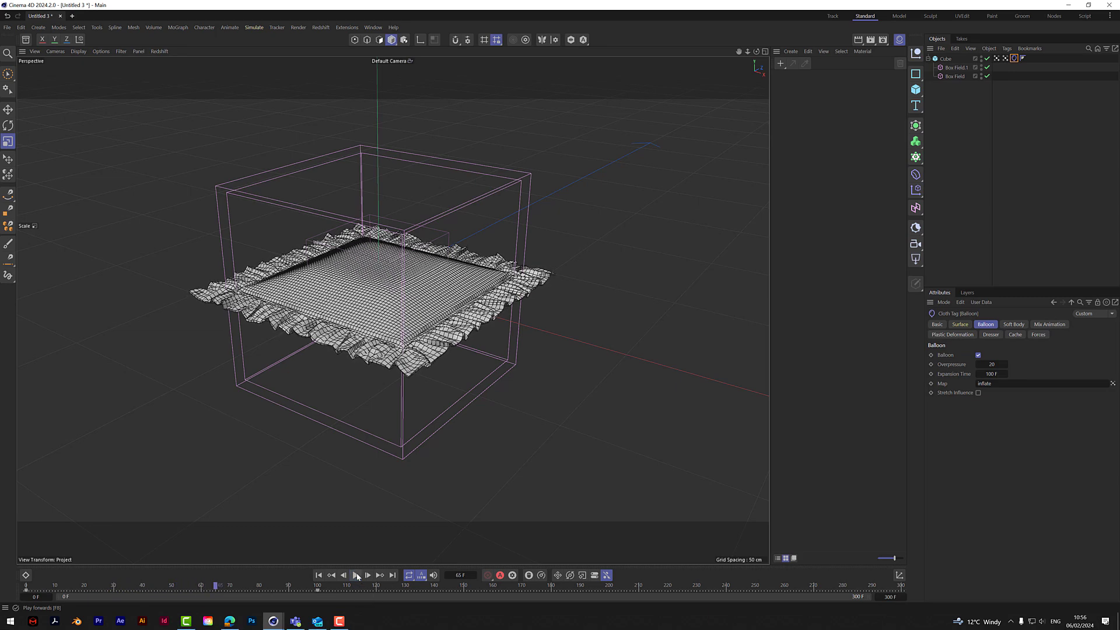
pyautogui.moveTo(757, 51); pyautogui.dragTo(708, 68)
pyautogui.moveTo(392, 310); pyautogui.dragTo(366, 221)
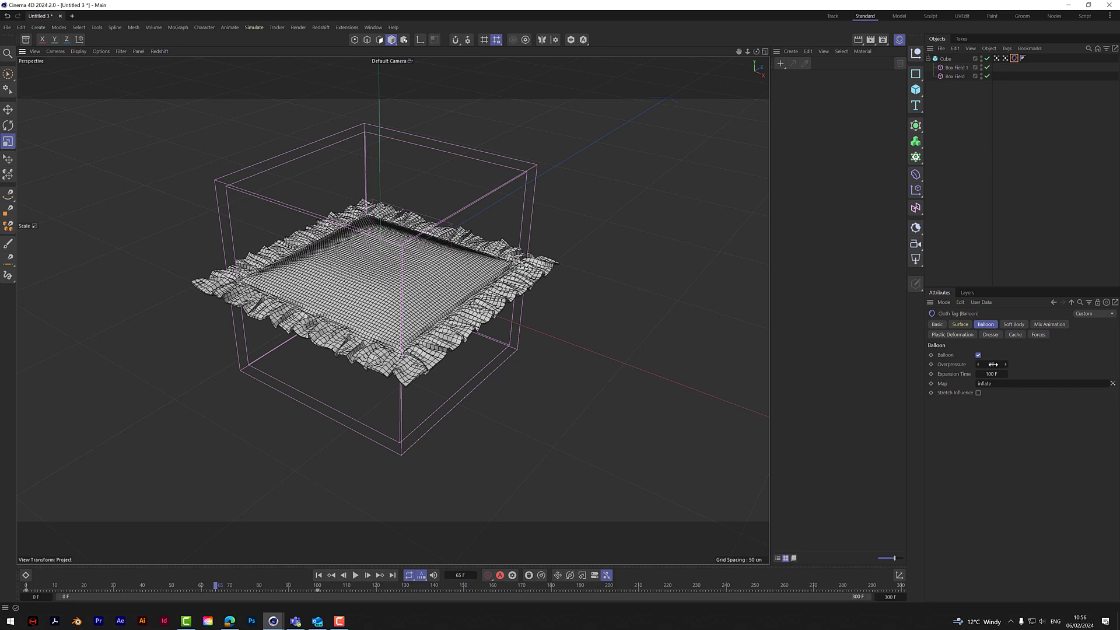
# - Set the inflate box field's inner offset to 100% and replay the simulation from the start to inspect the cushion
pyautogui.click(1005, 58)
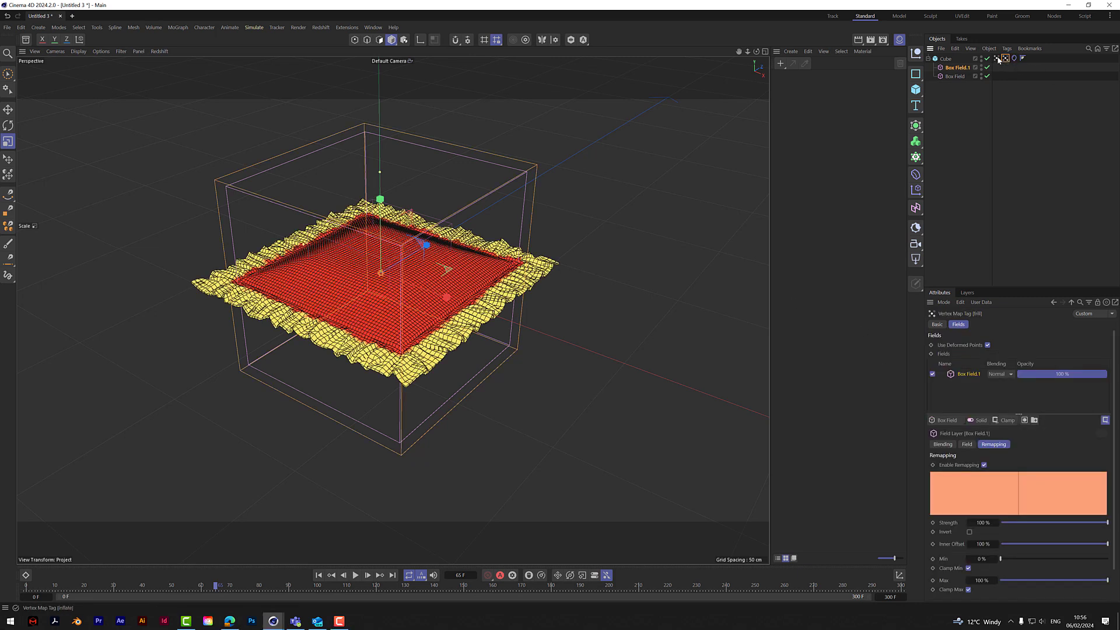
pyautogui.click(996, 58)
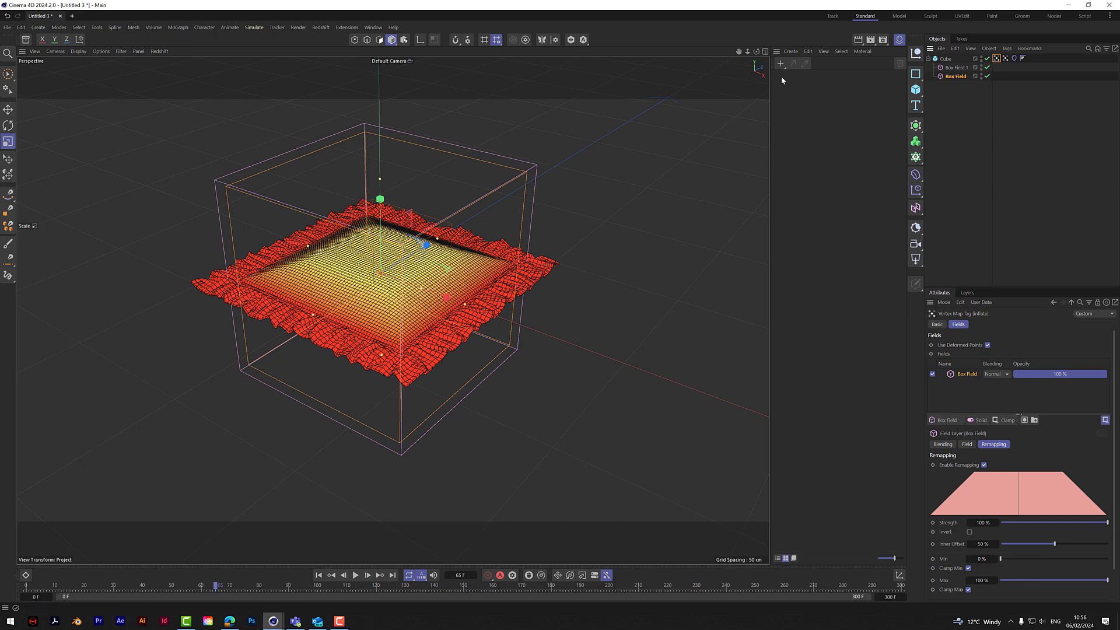
pyautogui.moveTo(757, 52); pyautogui.dragTo(518, 160)
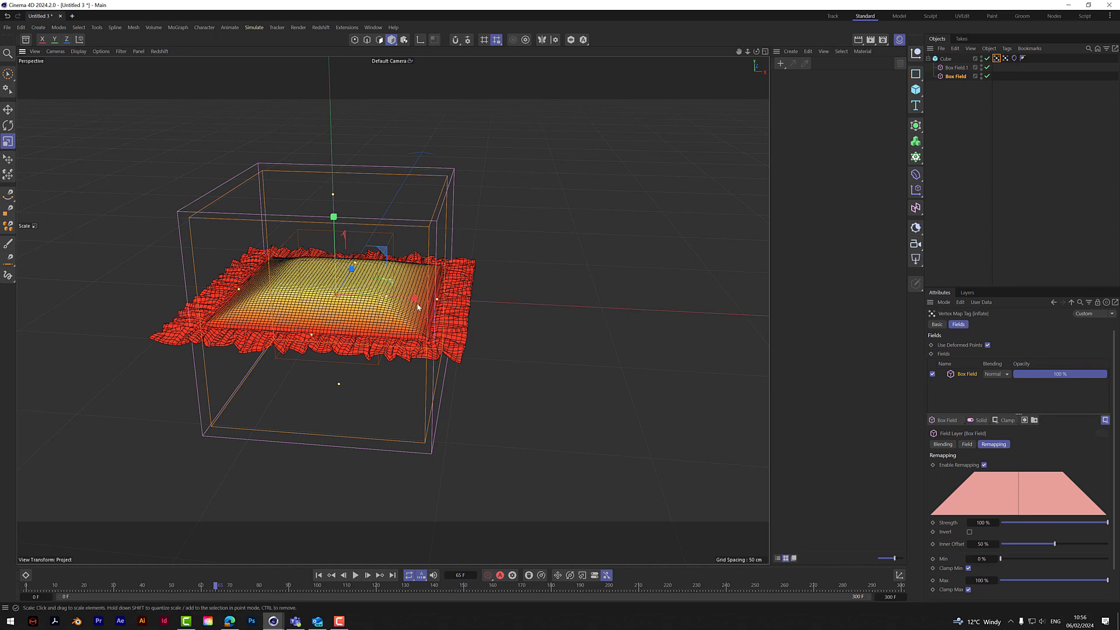
pyautogui.click(996, 59)
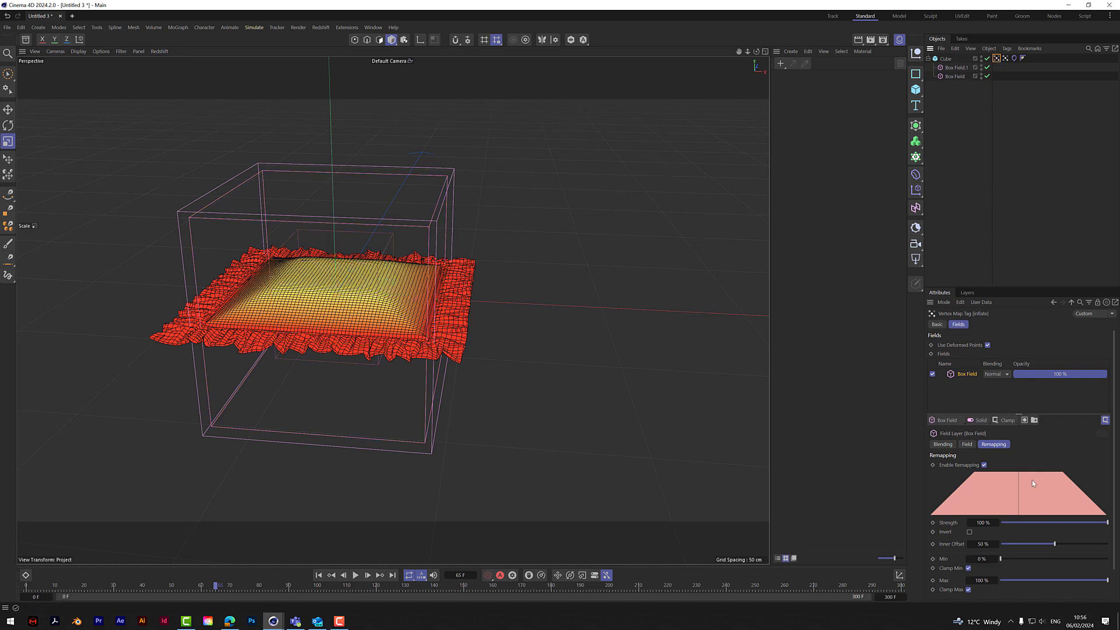
pyautogui.moveTo(1056, 543); pyautogui.dragTo(1108, 544)
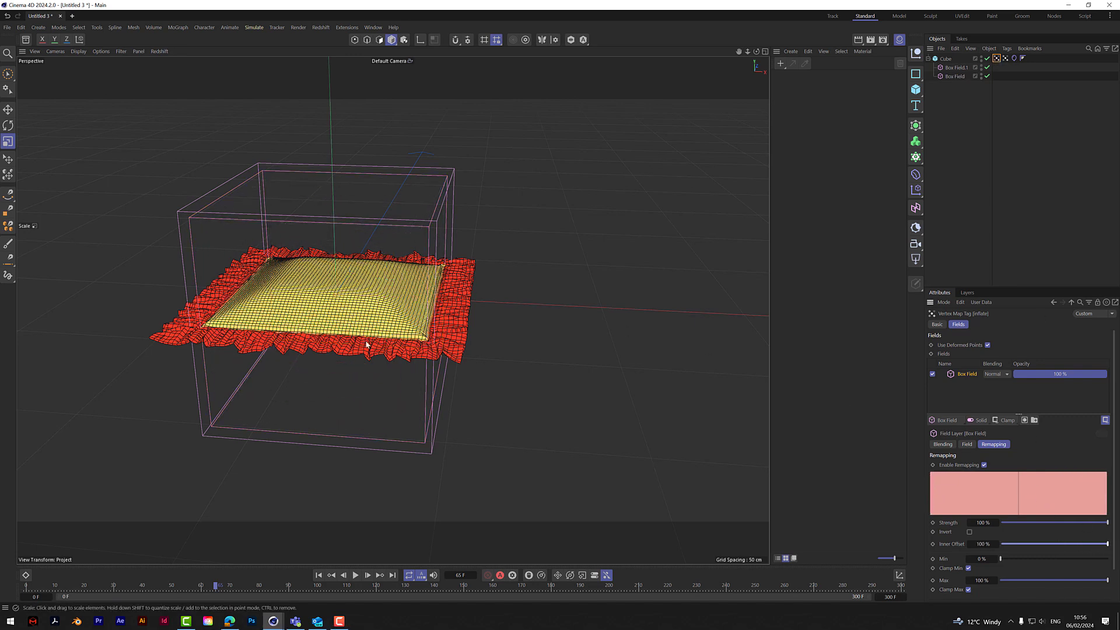
pyautogui.click(319, 575)
pyautogui.click(355, 579)
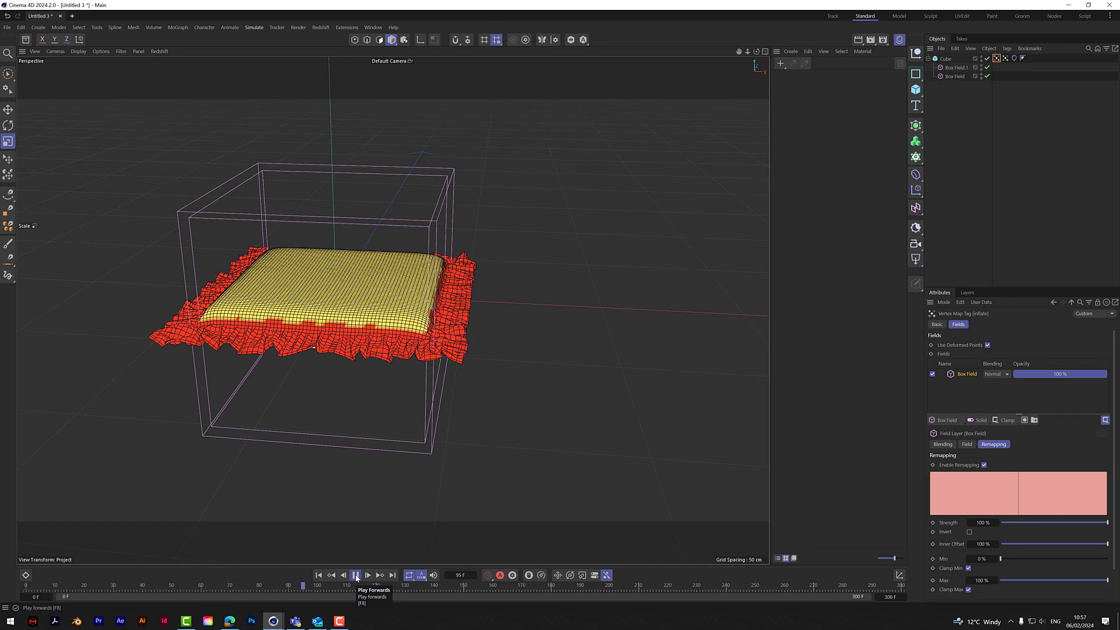
pyautogui.click(355, 575)
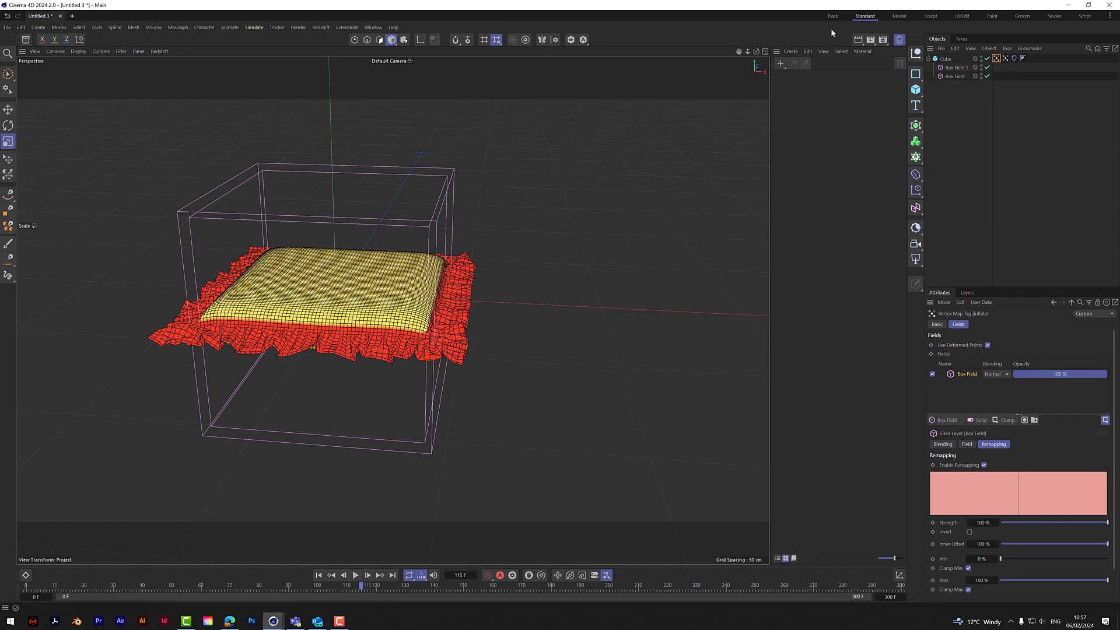
pyautogui.moveTo(757, 52); pyautogui.dragTo(671, 105)
pyautogui.keyDown('alt'); pyautogui.moveTo(393, 309); pyautogui.dragTo(374, 234); pyautogui.keyUp('alt')
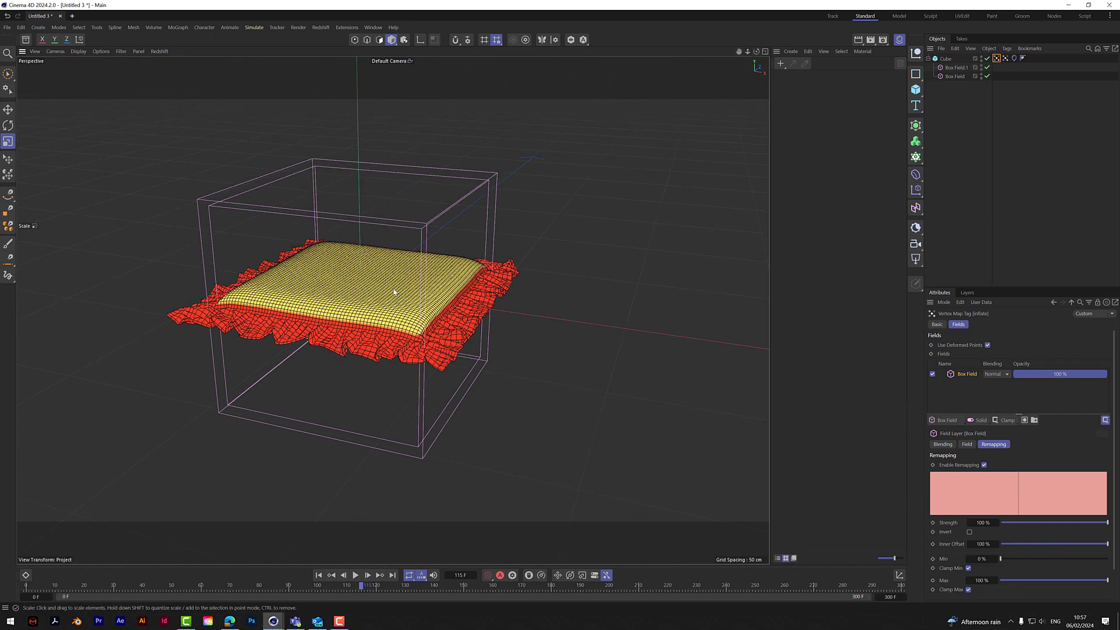
# - Set the inflate box field's inner offset to 53%, replay the simulation from the first frame and inspect the cushion's profile from the side
pyautogui.moveTo(1107, 543); pyautogui.dragTo(1058, 554)
pyautogui.click(318, 575)
pyautogui.click(356, 576)
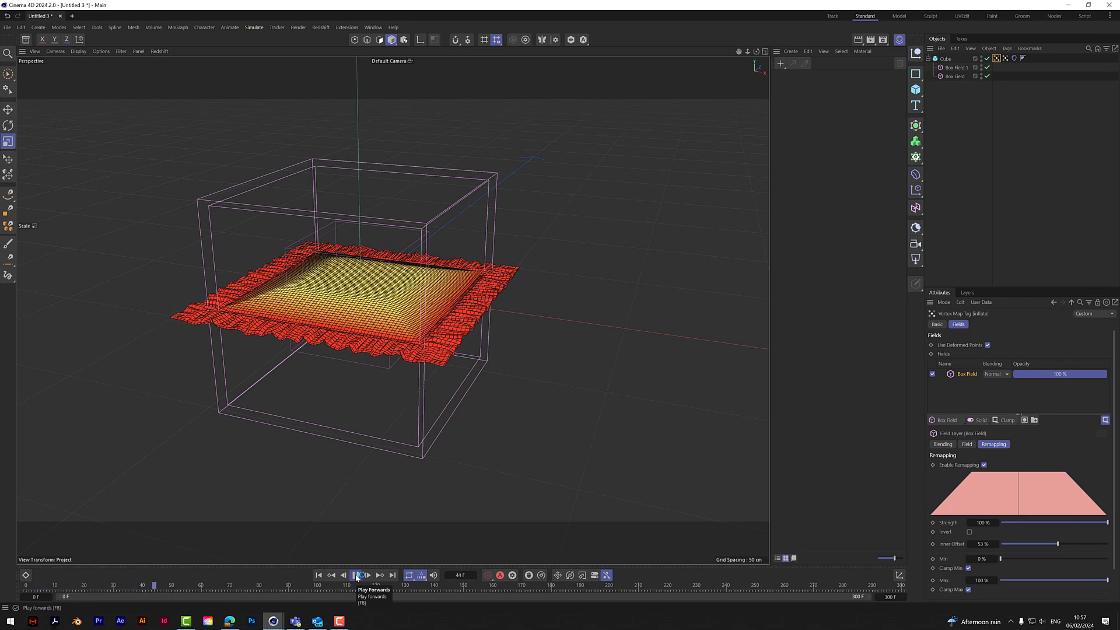
pyautogui.click(355, 576)
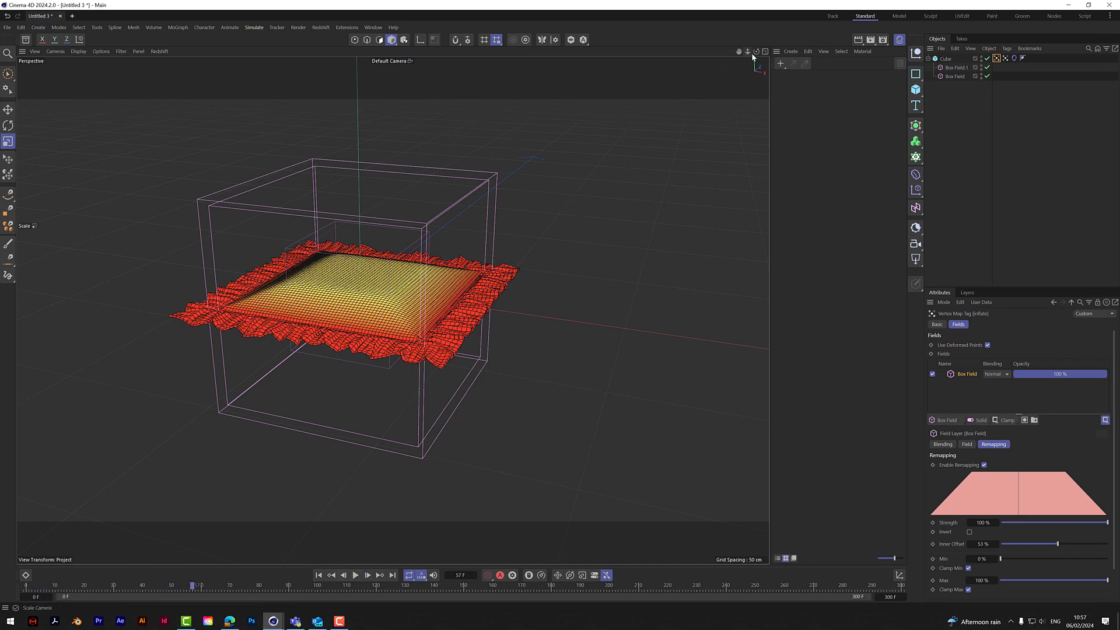
pyautogui.moveTo(757, 51); pyautogui.dragTo(735, 53)
pyautogui.moveTo(392, 309); pyautogui.dragTo(435, 327)
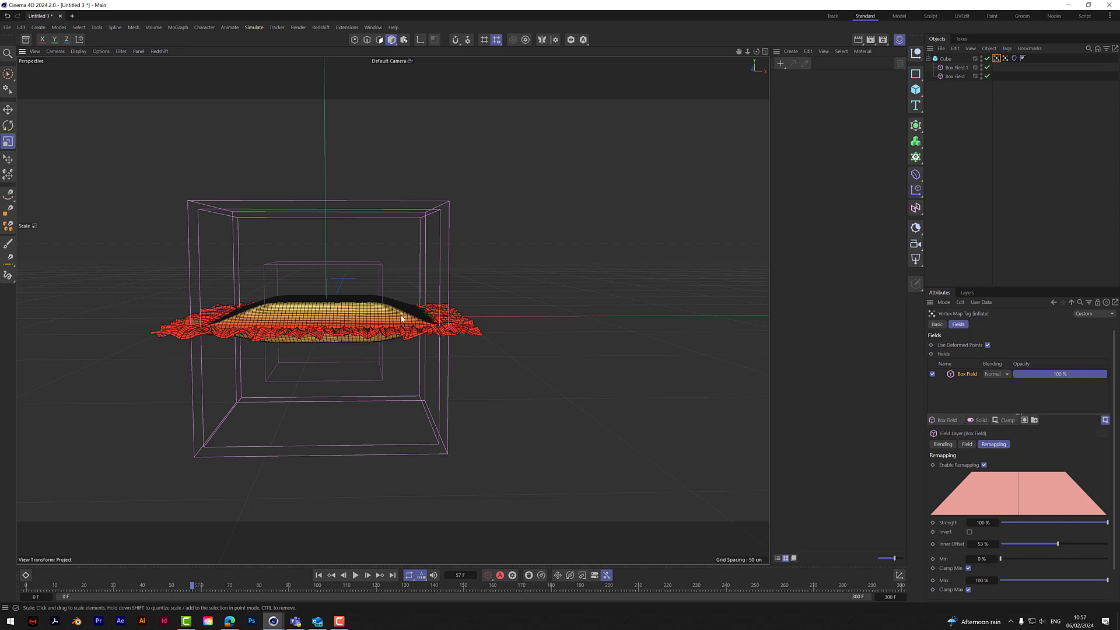
pyautogui.moveTo(757, 52); pyautogui.dragTo(711, 134)
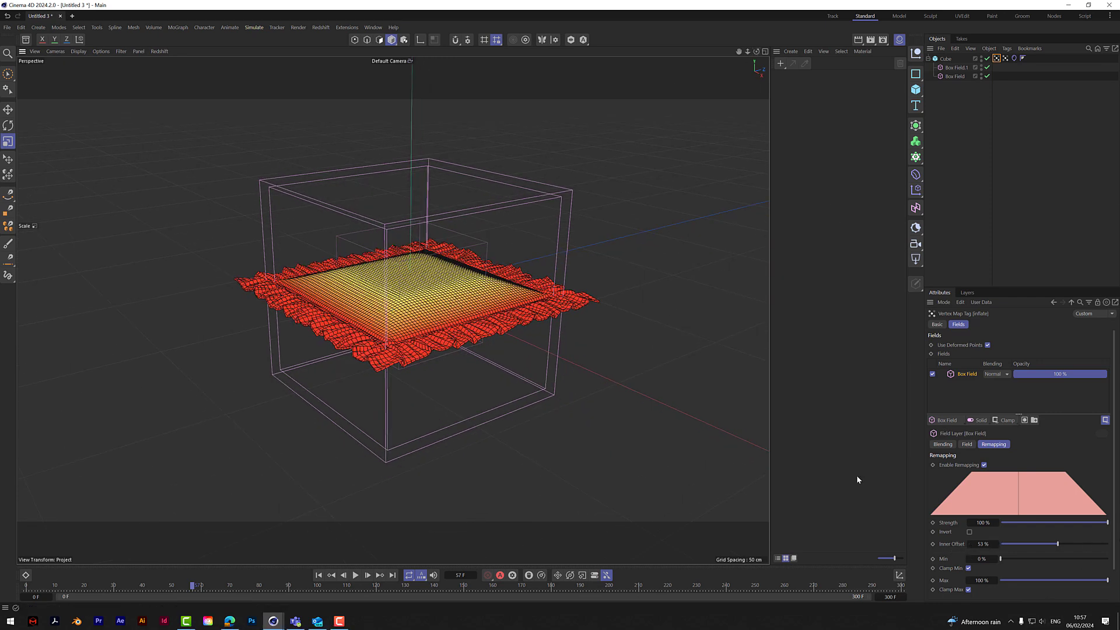
# - Continue the cloth simulation to frame 125 and examine the cushion and its frill from above and at an angle
pyautogui.click(354, 576)
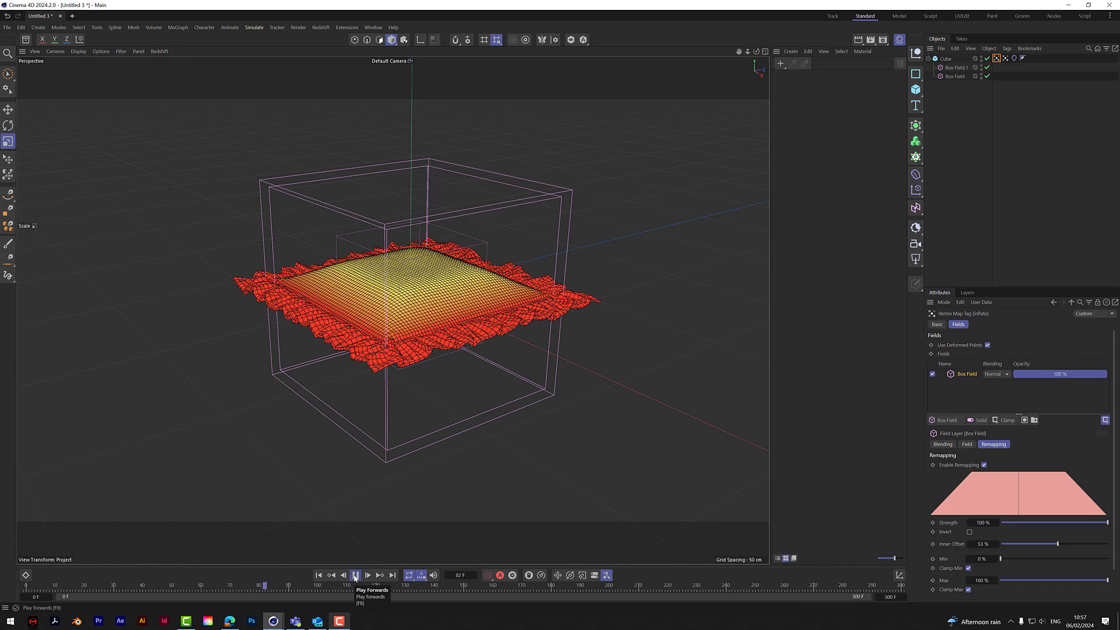
pyautogui.click(354, 576)
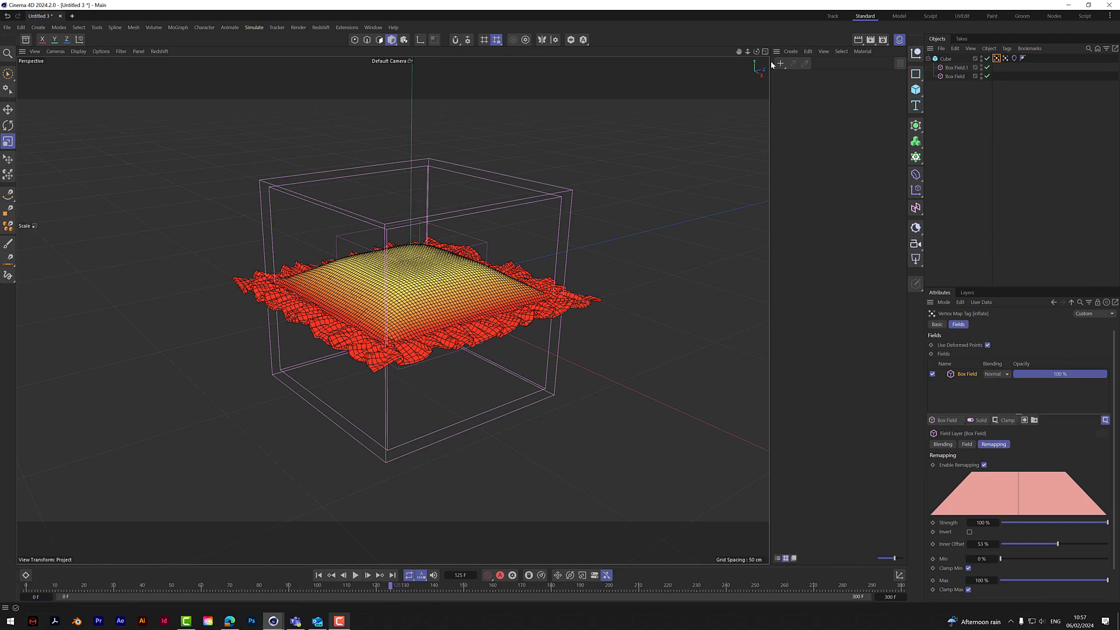
pyautogui.moveTo(756, 51); pyautogui.dragTo(568, 270)
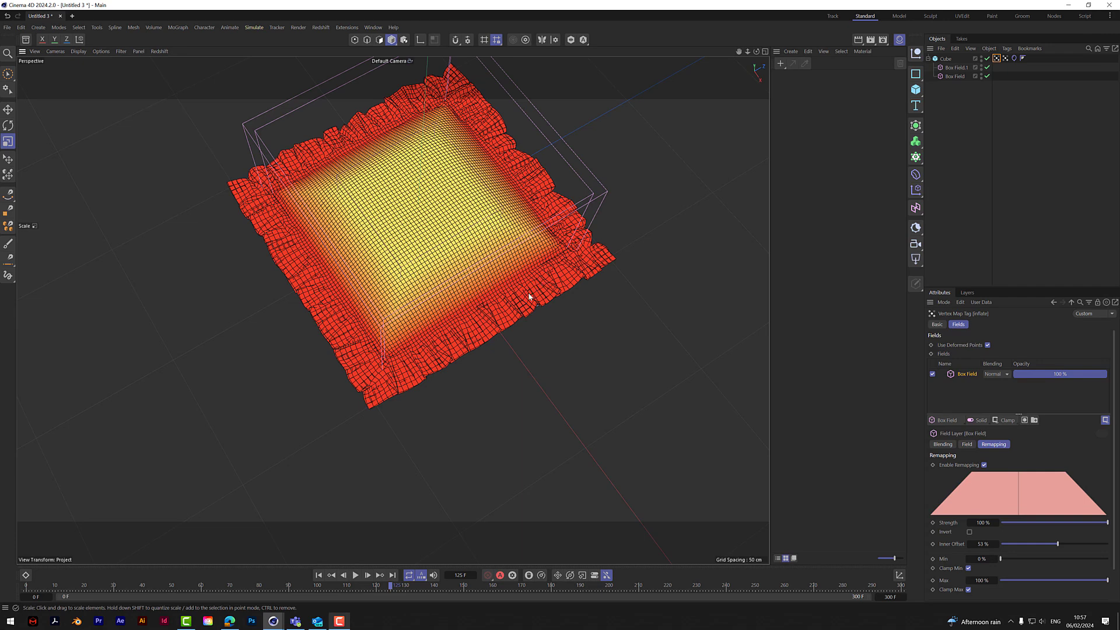
pyautogui.moveTo(757, 51); pyautogui.dragTo(539, 284)
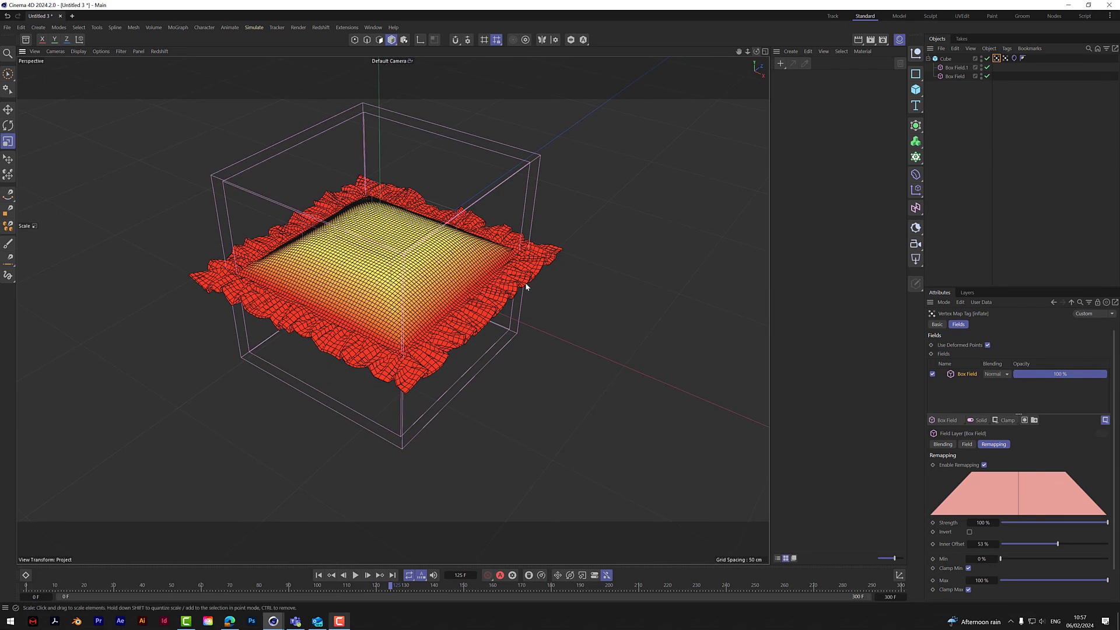